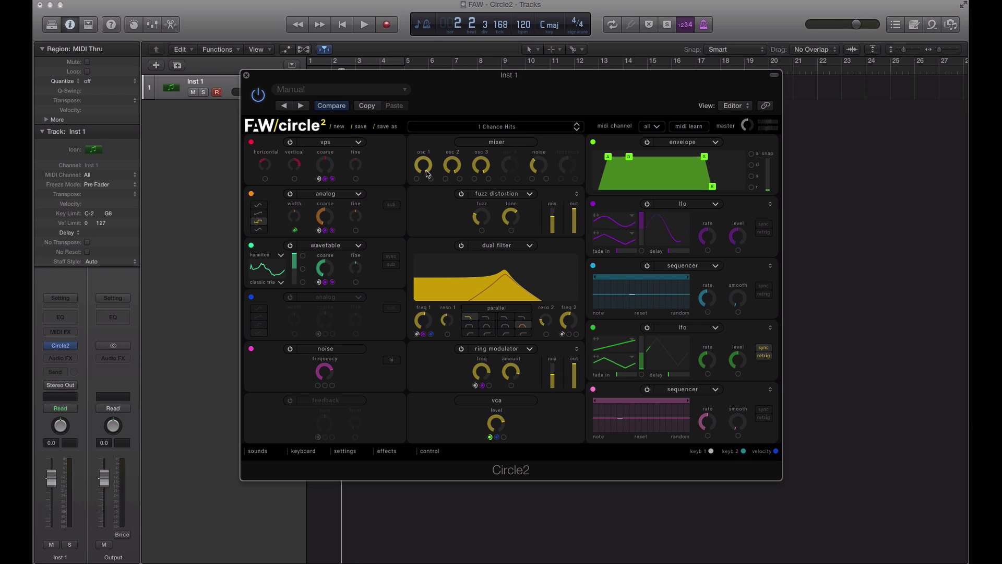
Review the effect types for the fuzz distortion slot, the modulator types for the envelope slot, and the sequencer presets
mouse_move(422, 179)
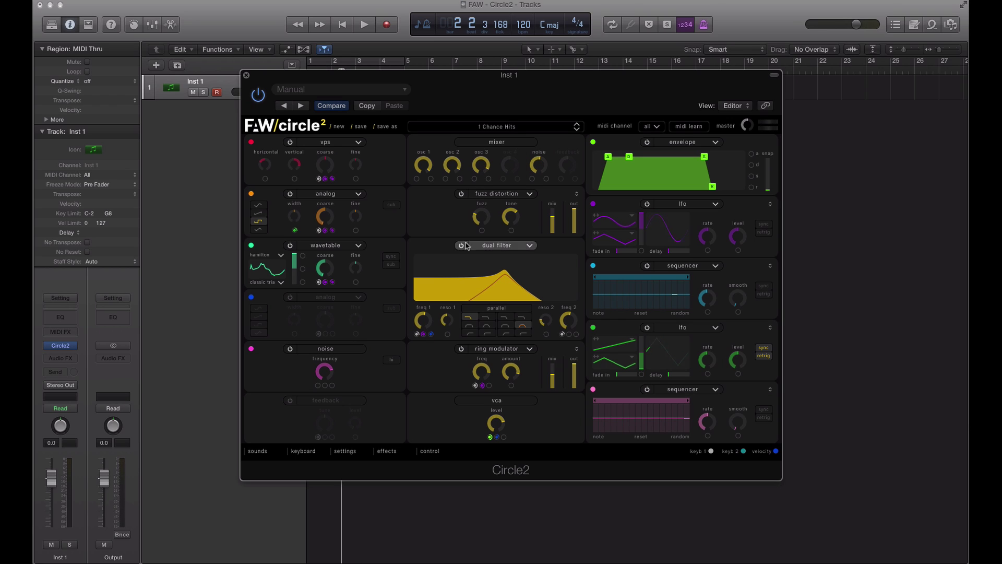
left_click(502, 197)
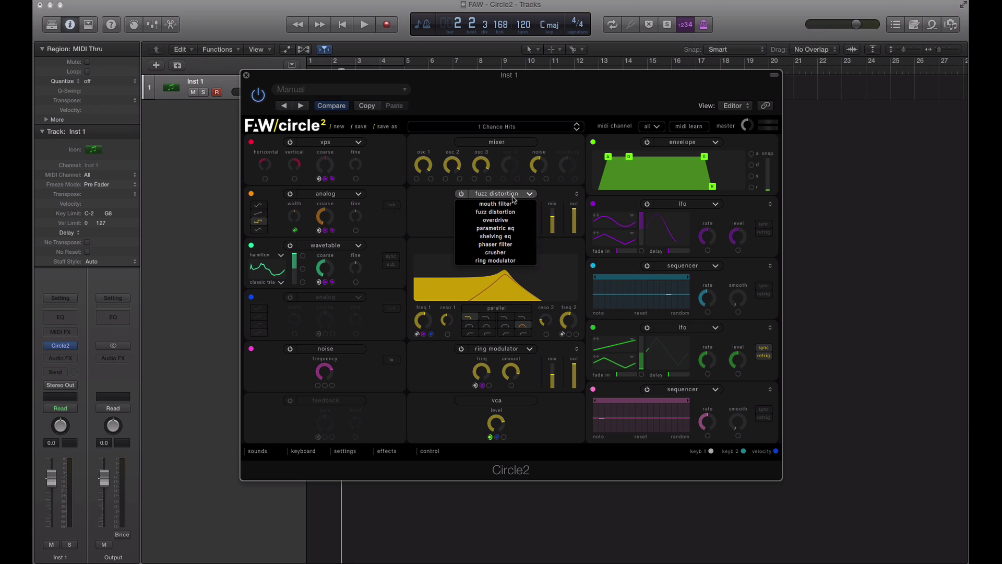
left_click(513, 198)
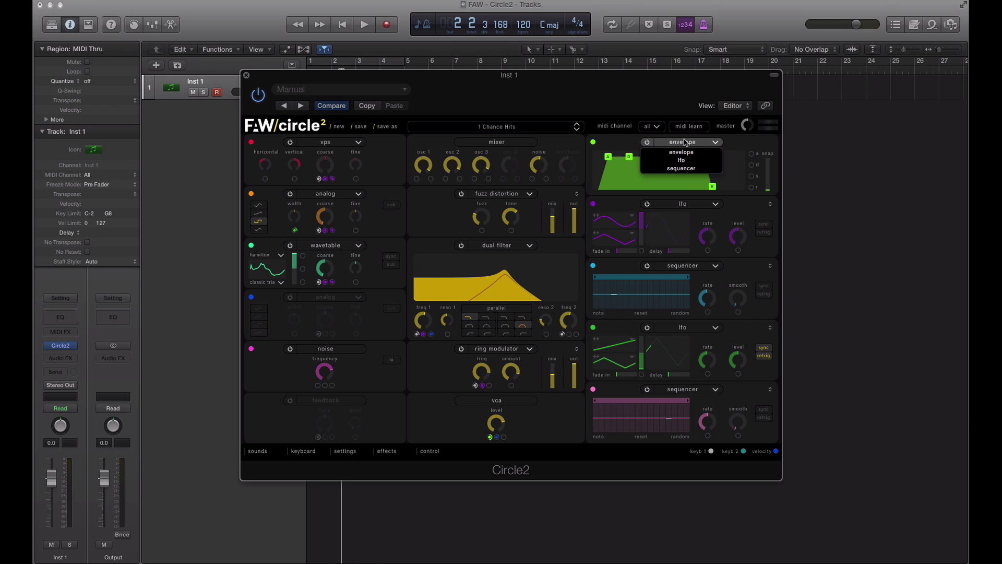
left_click(730, 264)
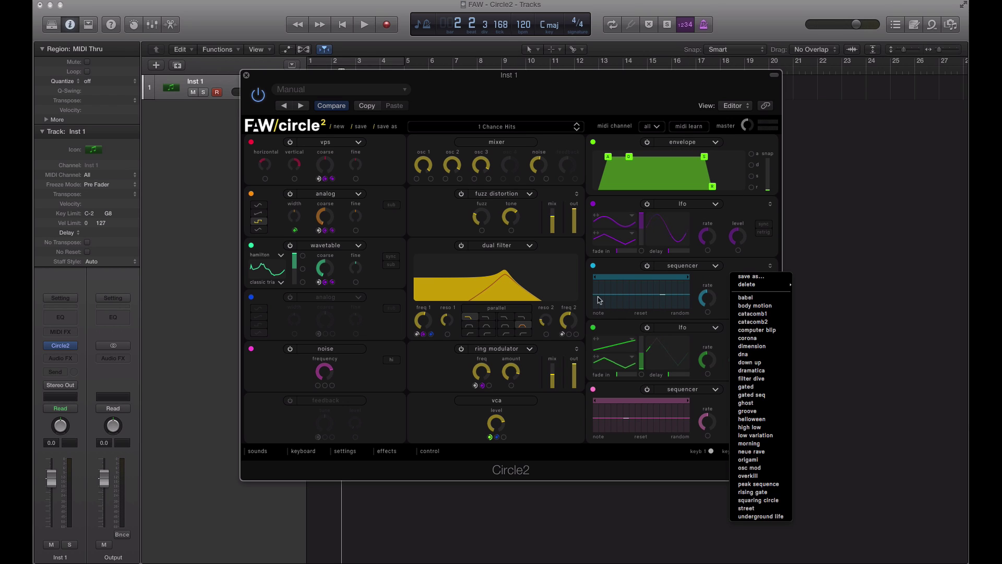
left_click(466, 454)
Open the sound browser and try its search field and the bass class filter
left_click(258, 452)
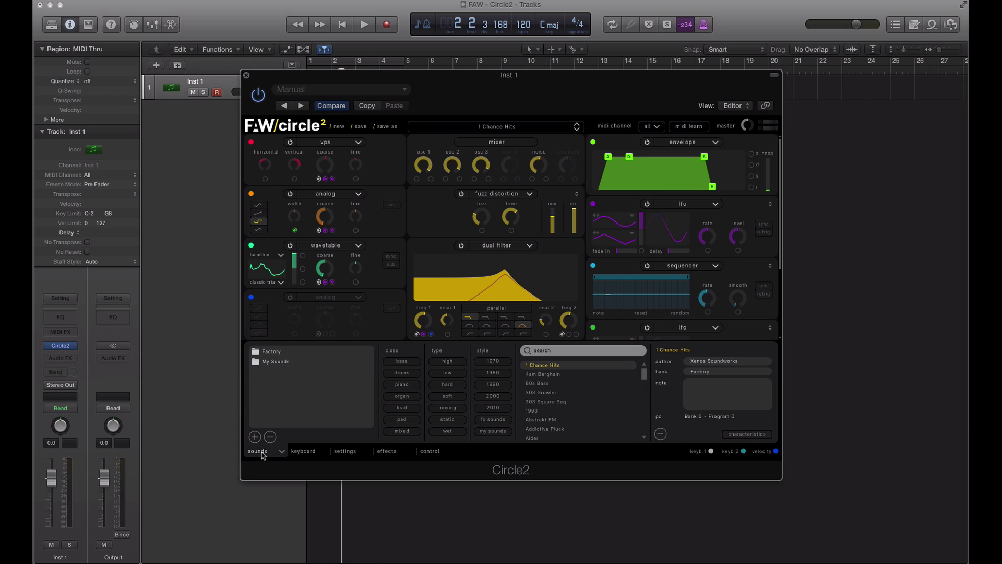
left_click(561, 352)
left_click(405, 91)
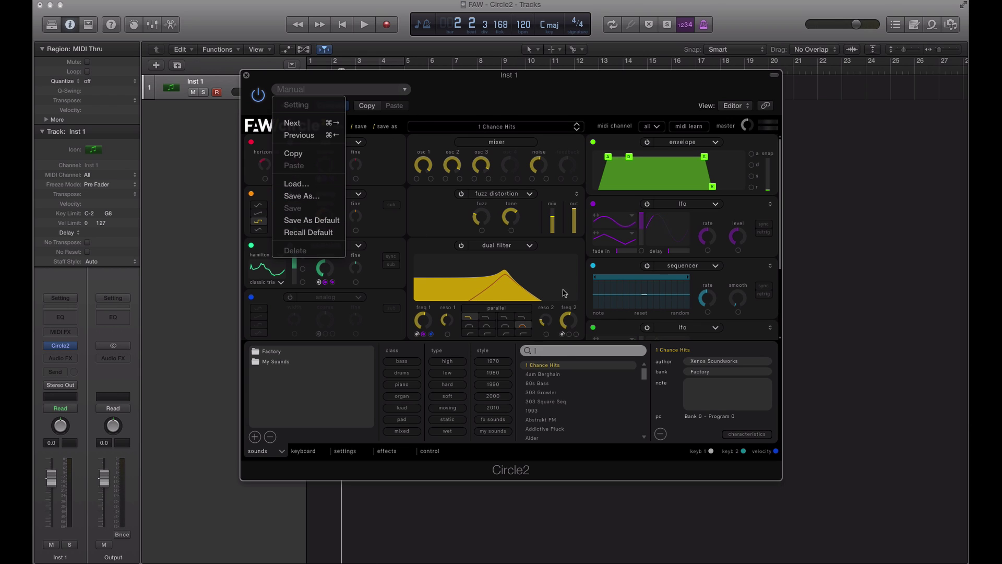
left_click(563, 361)
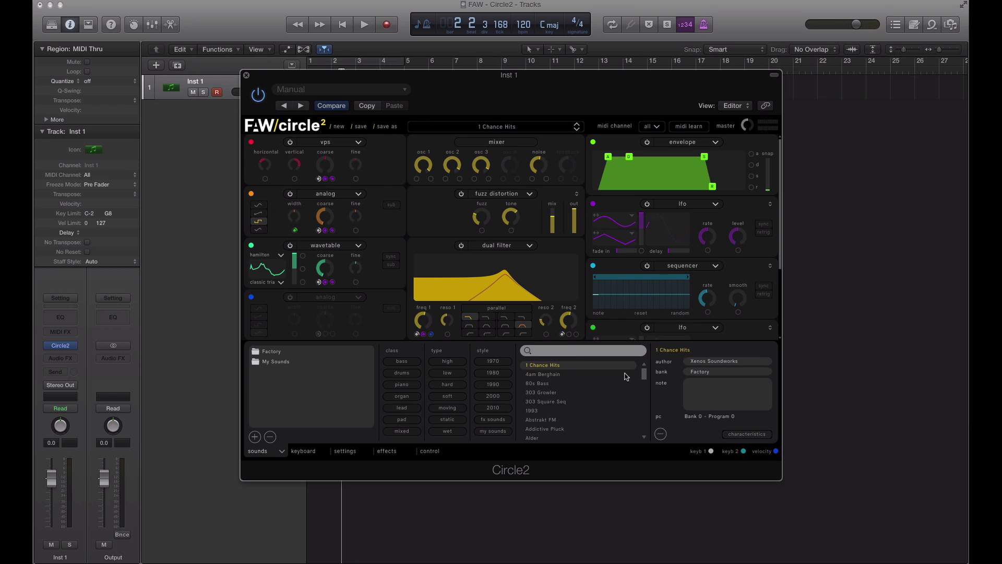
left_click(402, 361)
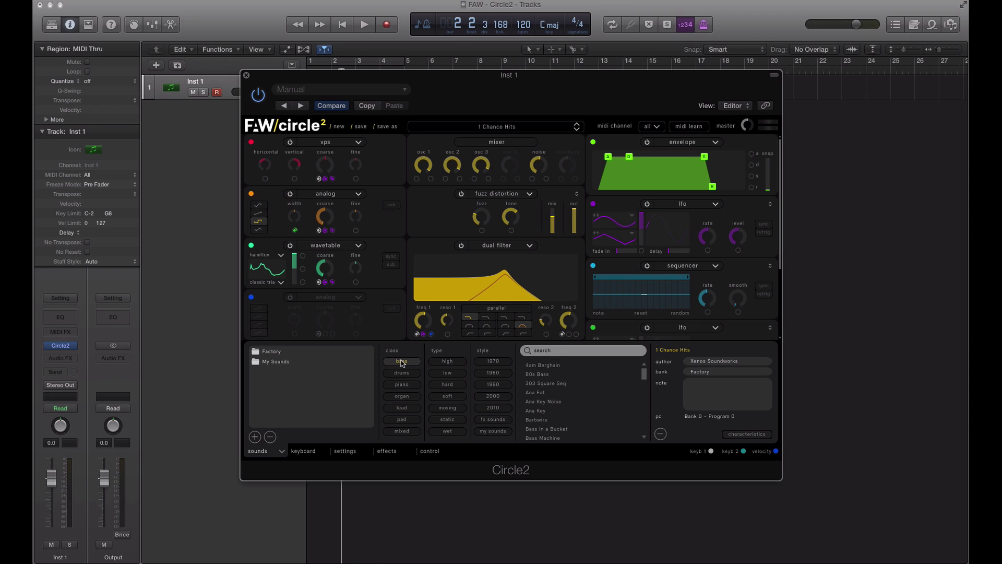
left_click(402, 361)
Filter the sound list to the lead class, browse it, and make a trial name search before clearing the text
left_click(401, 408)
scroll(595, 381, "down", 3)
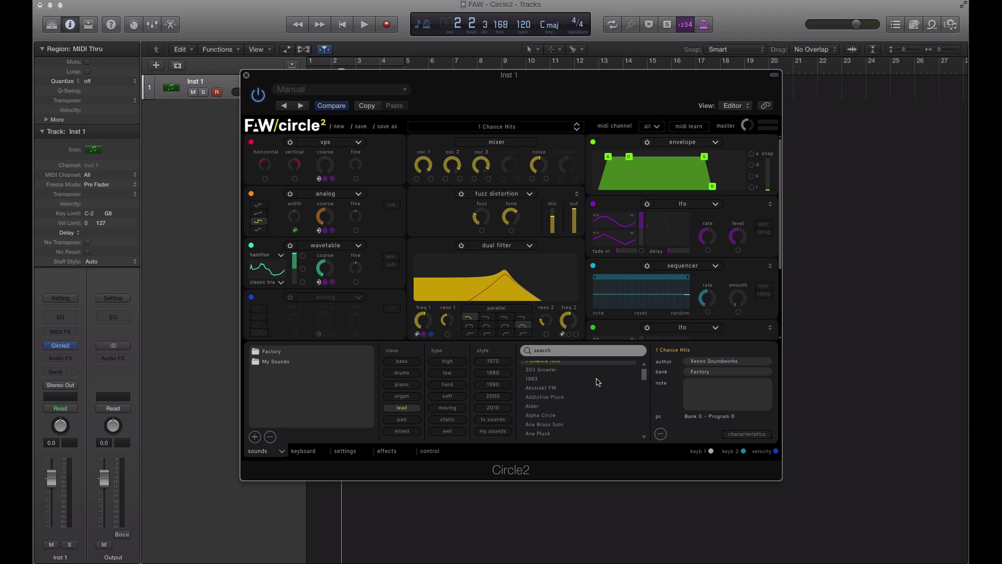
scroll(598, 382, "down", 3)
left_click(569, 351)
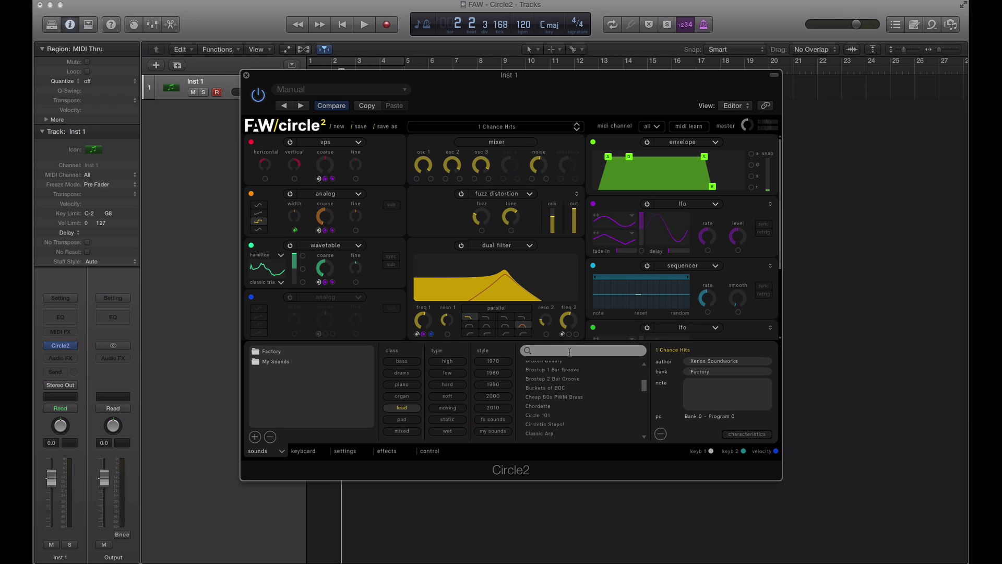
type("dk")
key("BackSpace")
key("BackSpace")
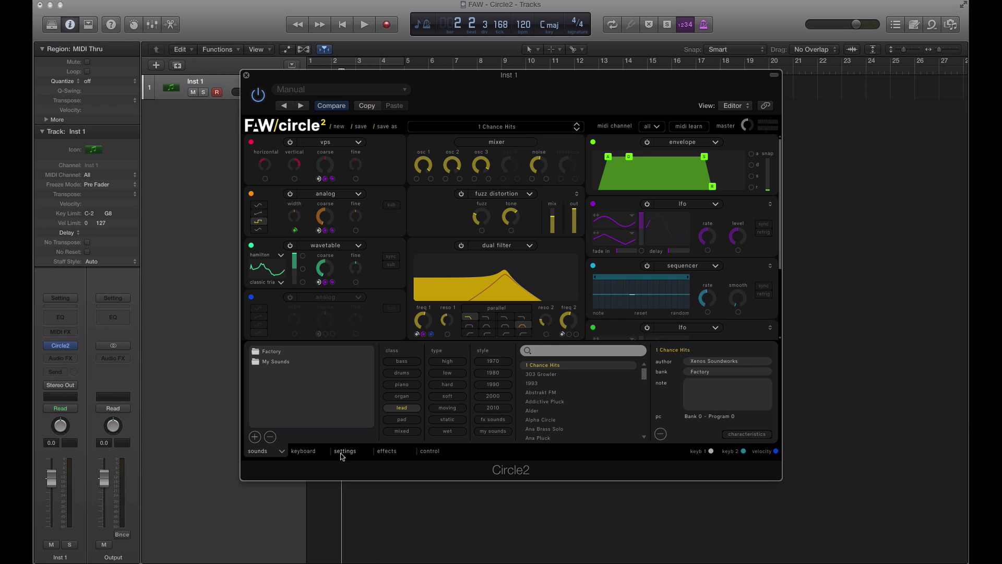
Review the keyboard page with its arpeggiator and the settings page with its voicing, sync and randomise options
left_click(307, 451)
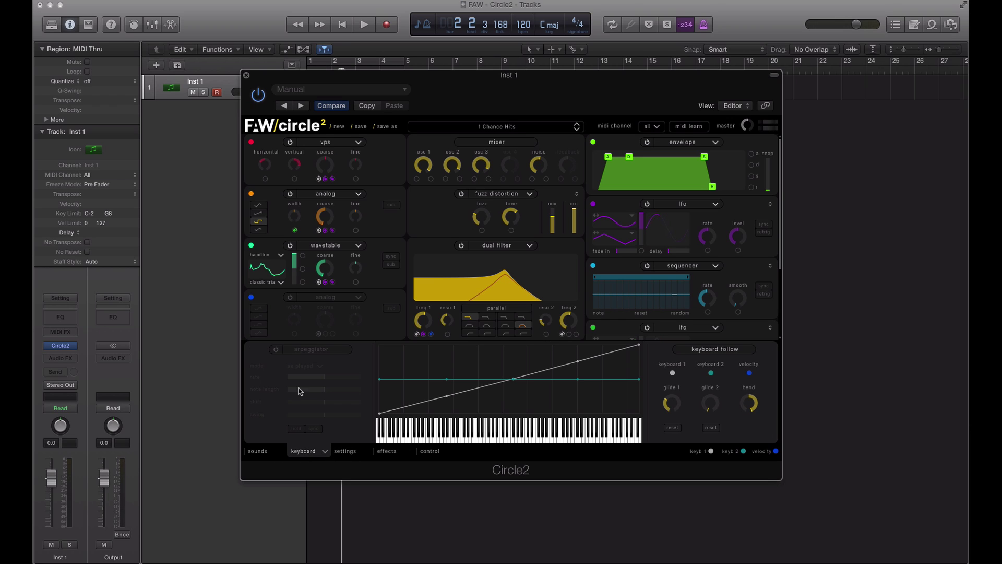
left_click(276, 350)
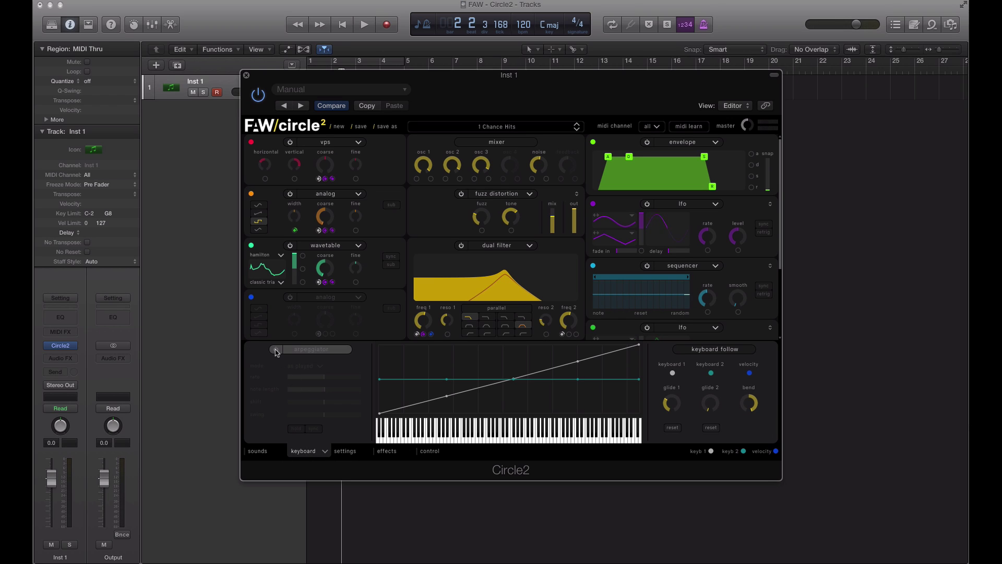
left_click(345, 451)
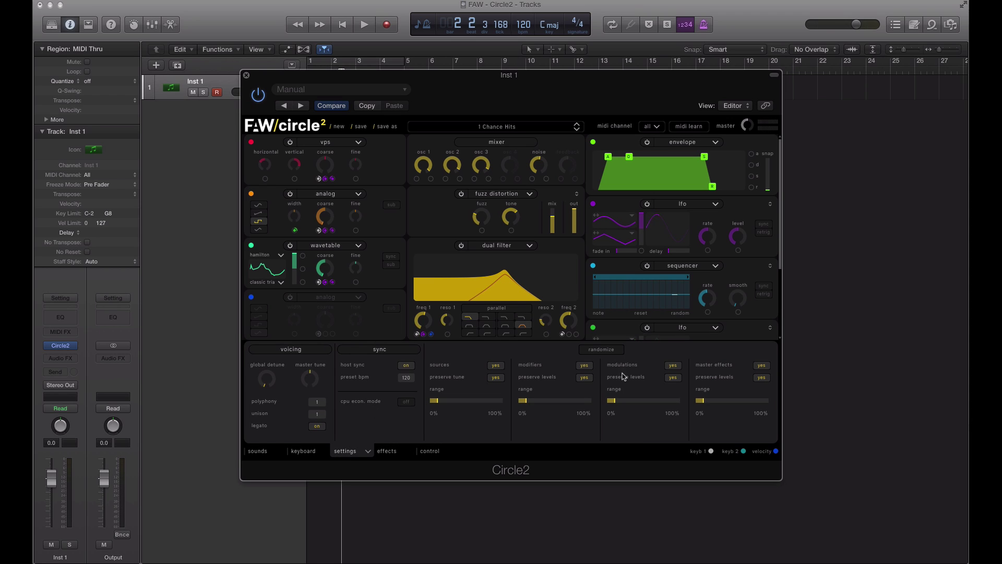
Show the master effects and review the reverb slot's effect types and presets and the echo slot's effect types
left_click(399, 452)
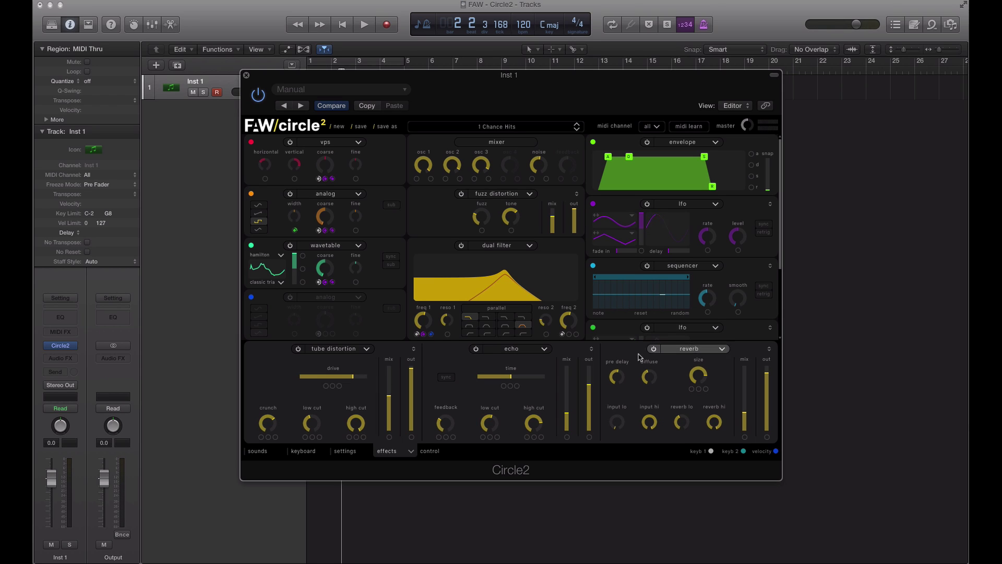
left_click(706, 349)
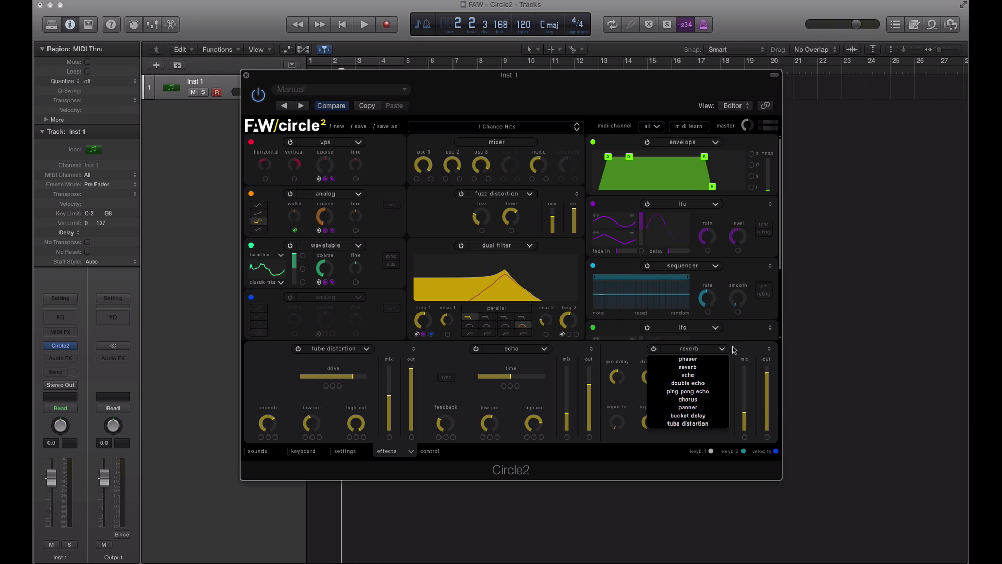
left_click(746, 348)
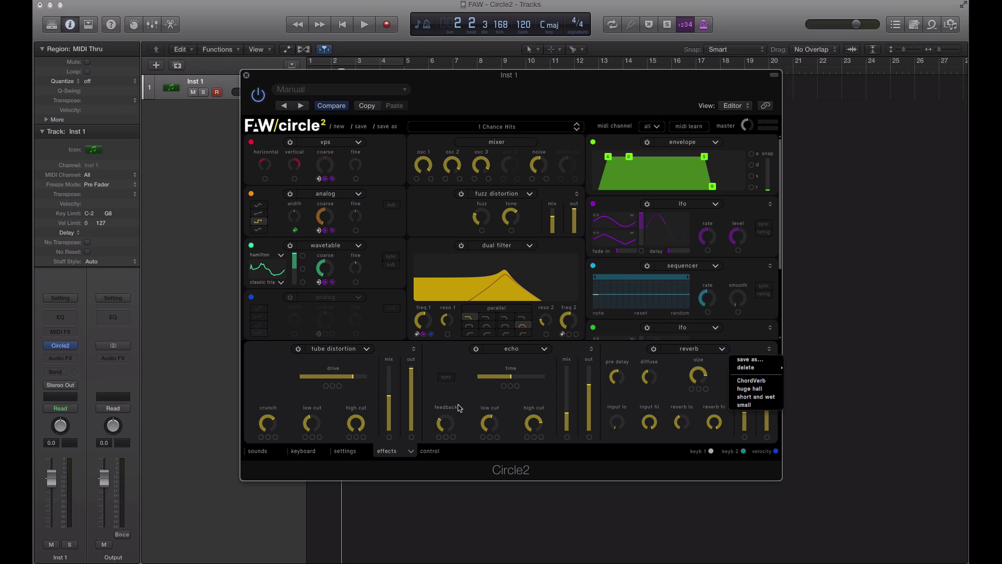
left_click(538, 349)
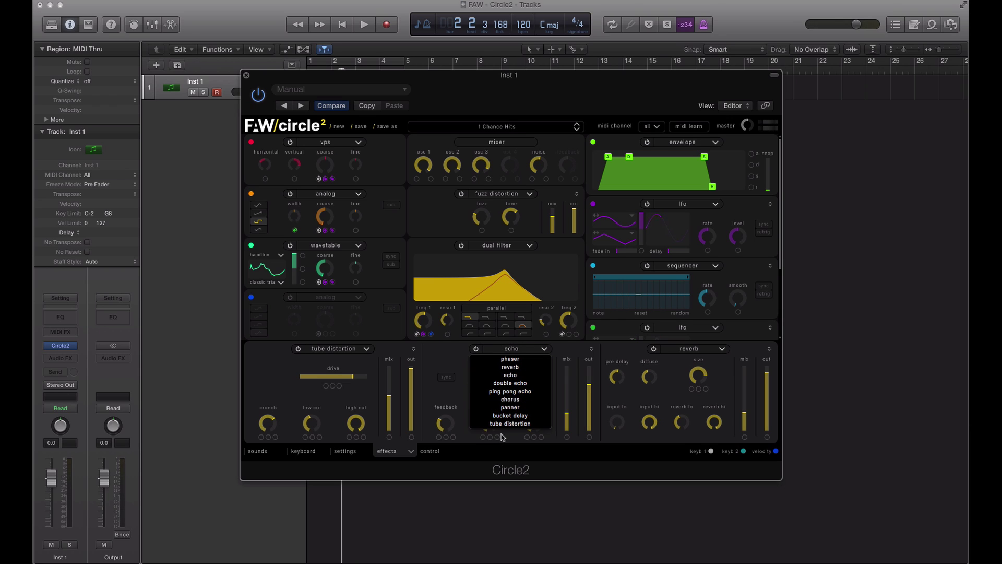
left_click(475, 452)
Return to the sound browser, search the bass sounds for "dub", and load the first match
left_click(261, 451)
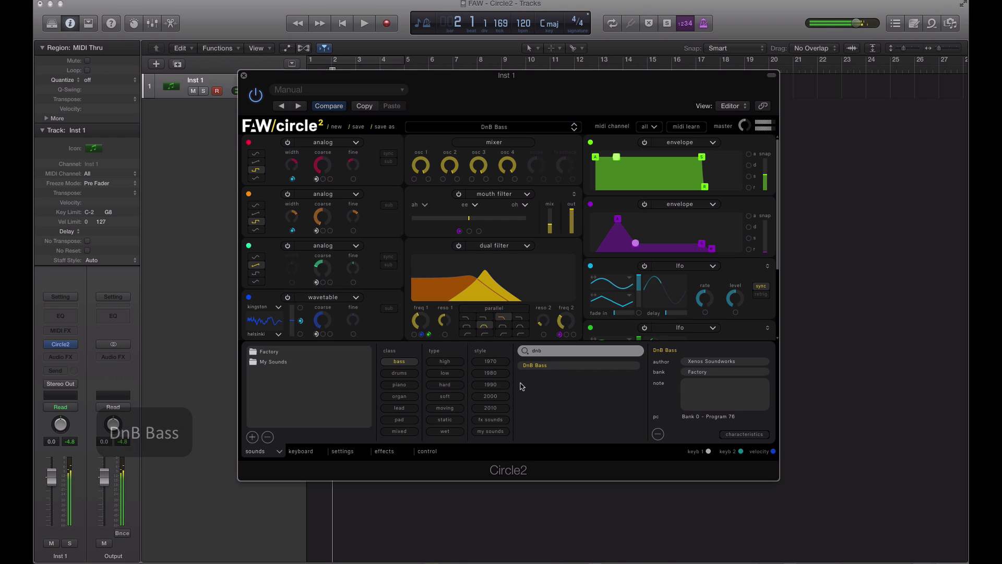
key("BackSpace")
key("BackSpace")
type("ub")
left_click(554, 366)
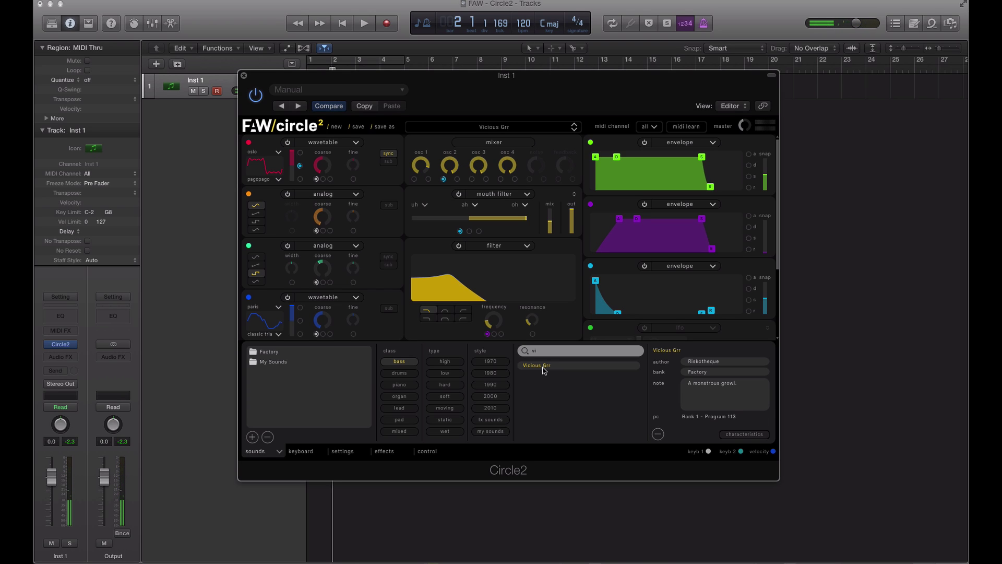
Remove the bass class filter, clear the search text, and load the VPS Bass 2 sound
left_click(412, 363)
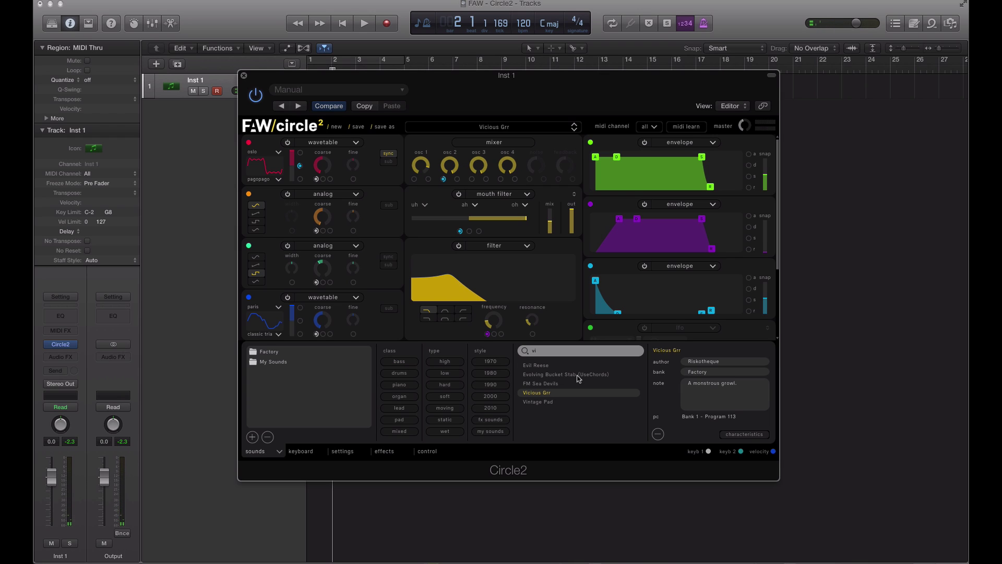
left_click(550, 351)
key("BackSpace")
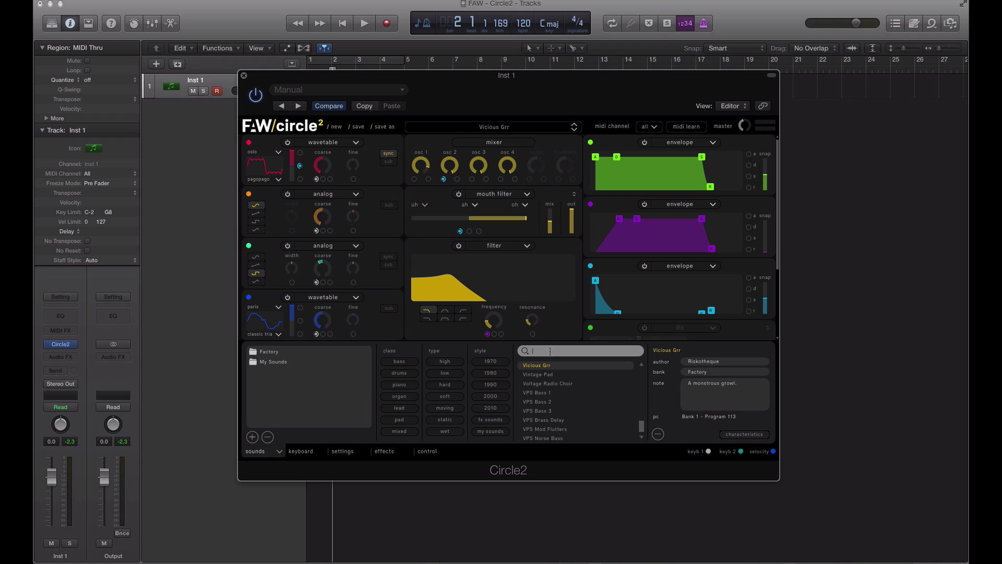
left_click(549, 397)
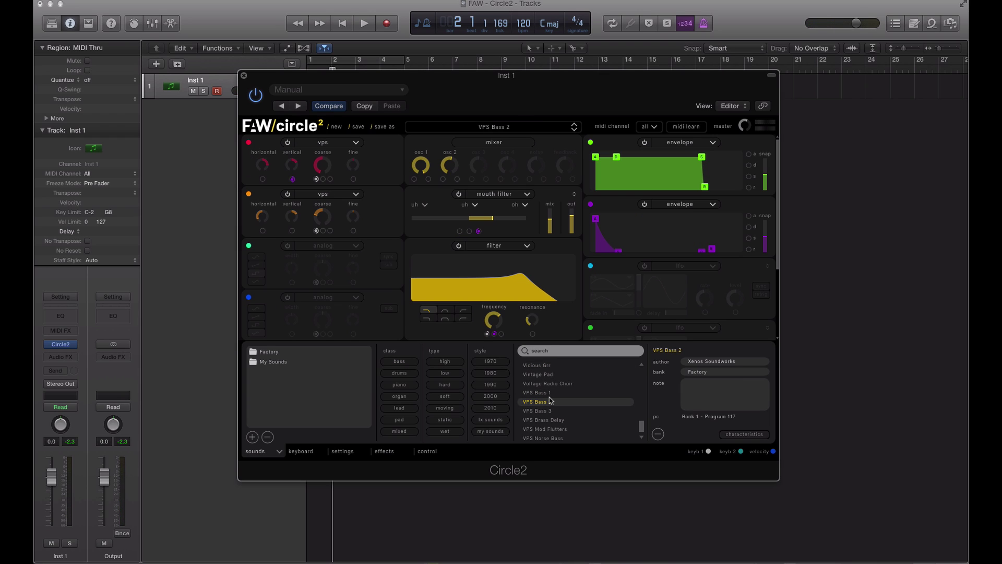
Audition the sounds following VPS Bass 2 one by one, from VPS Bass 3 to VuVa Maximus Aura
key("Down")
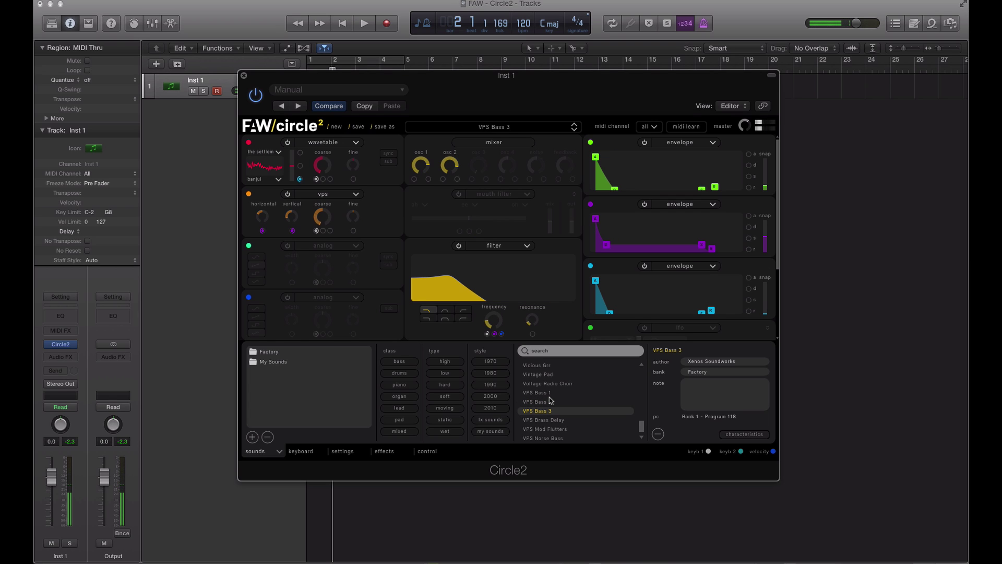
key("Down")
key("Down")
key("Down")
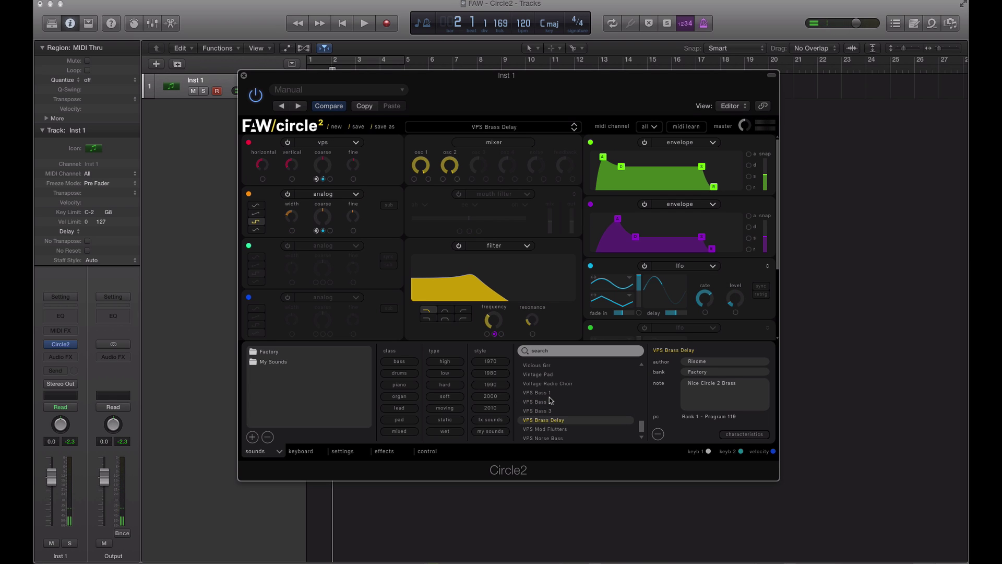
key("Down")
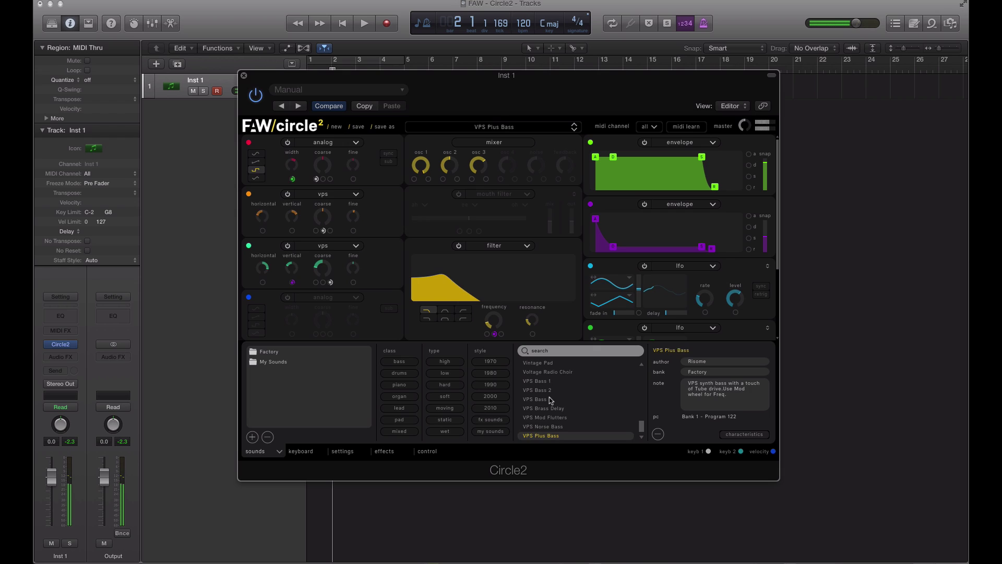
key("Up")
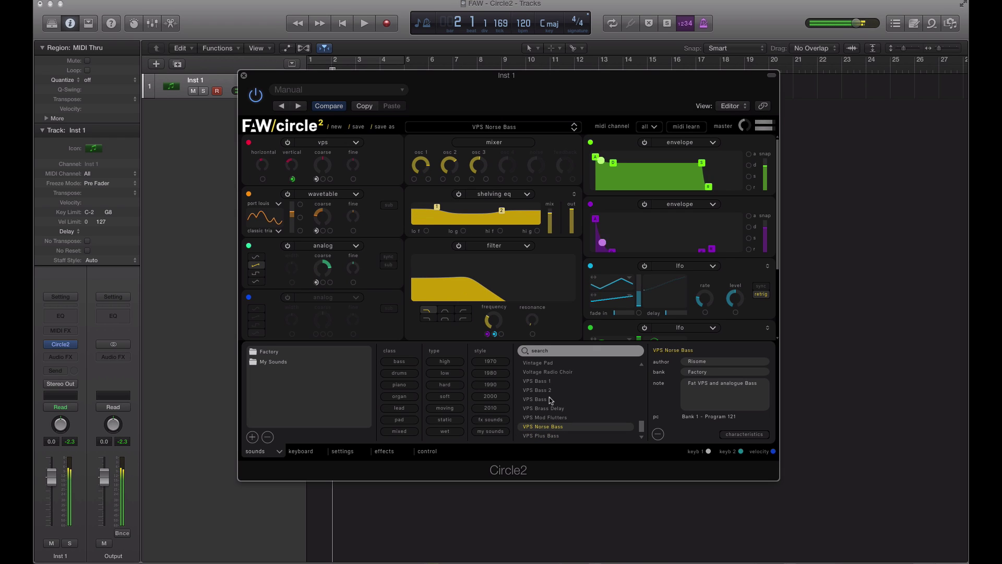
key("Down")
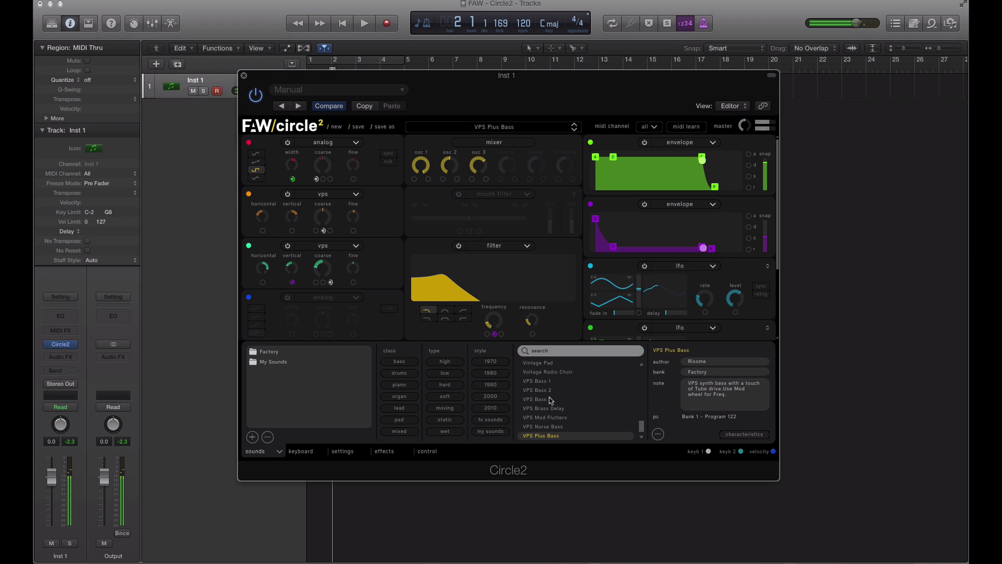
key("Down")
key("Down")
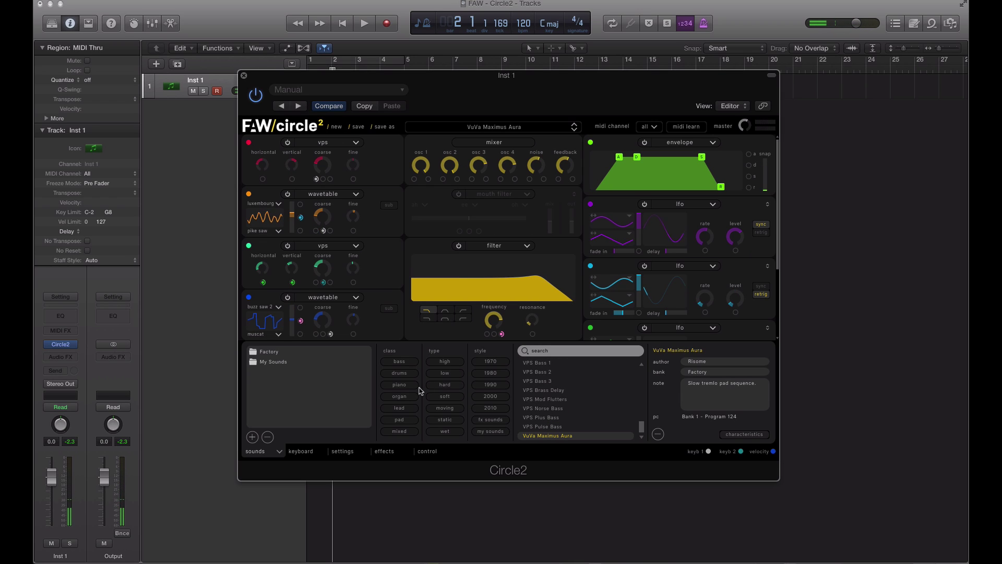
Filter the sounds to the lead class and audition The Enemy and the sounds near the list's start, ending on Alder
left_click(399, 408)
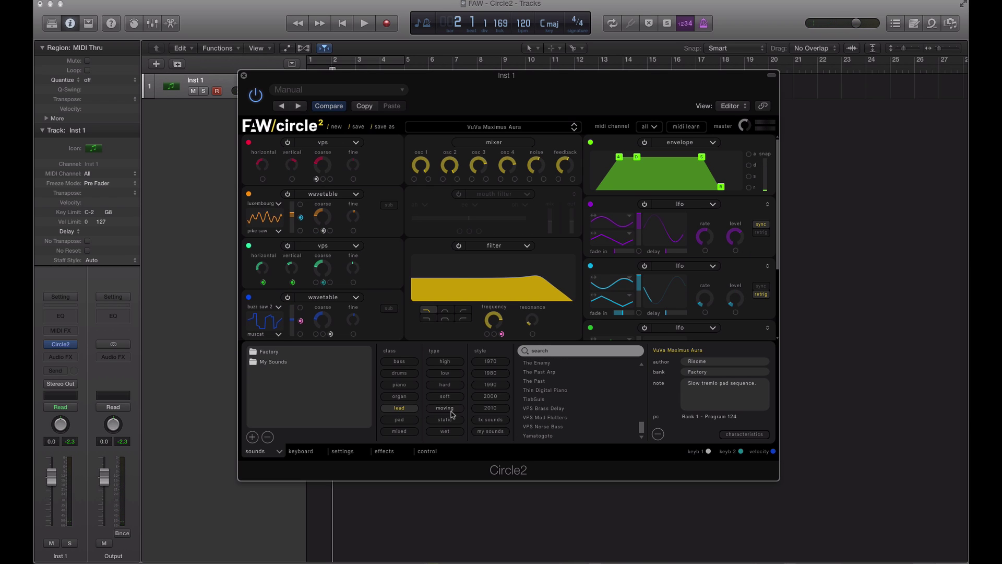
left_click(551, 364)
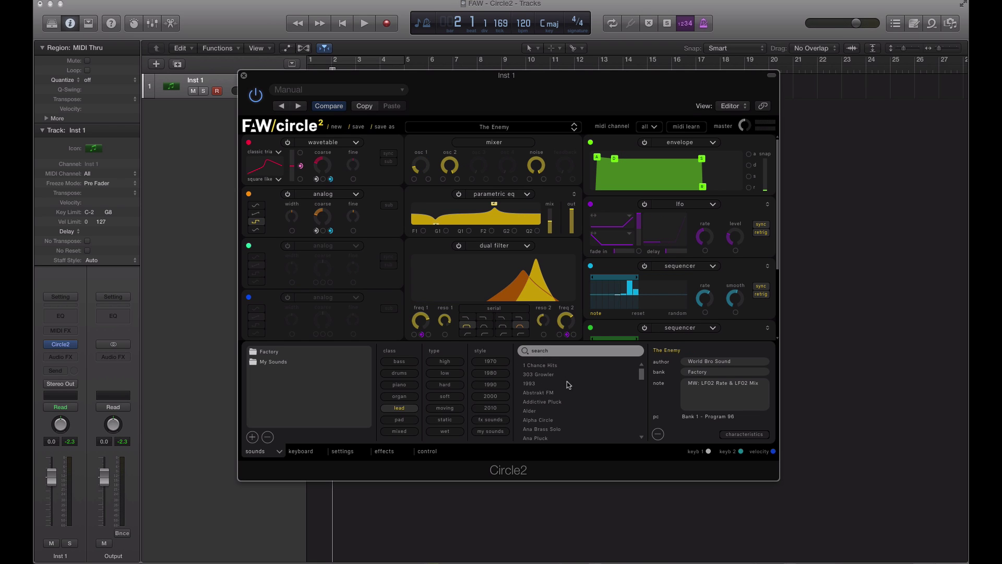
left_click(543, 372)
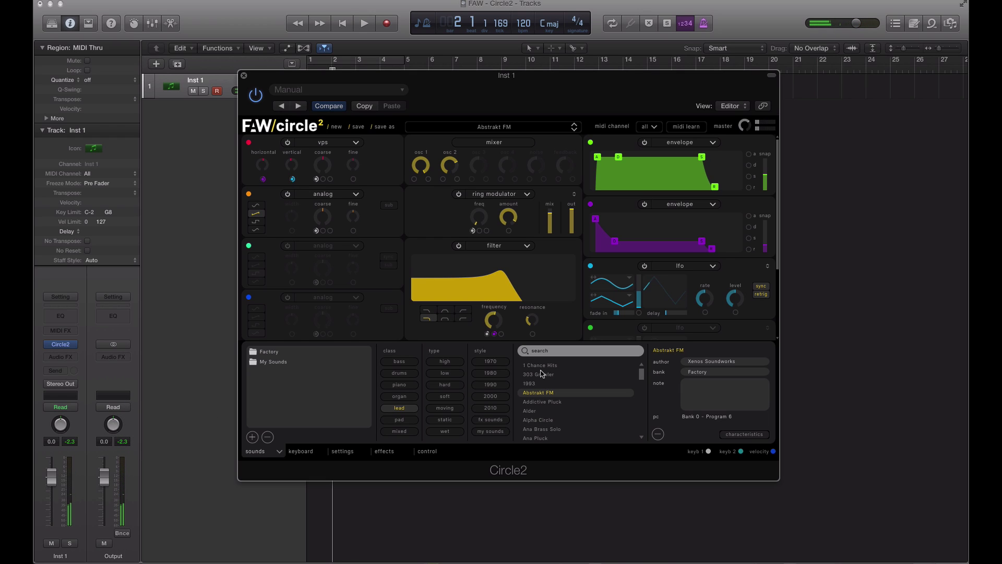
key("Down")
key("Down")
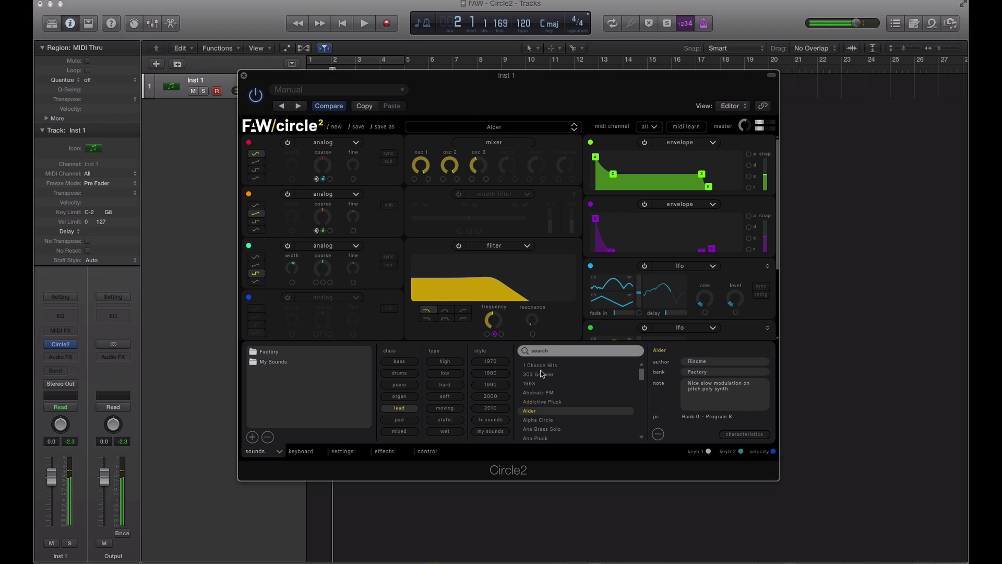
Search the lead sounds for "bros" to load Brostep 1 Bar Groove, and for "clas" to load the second match
type("bros")
left_click(553, 365)
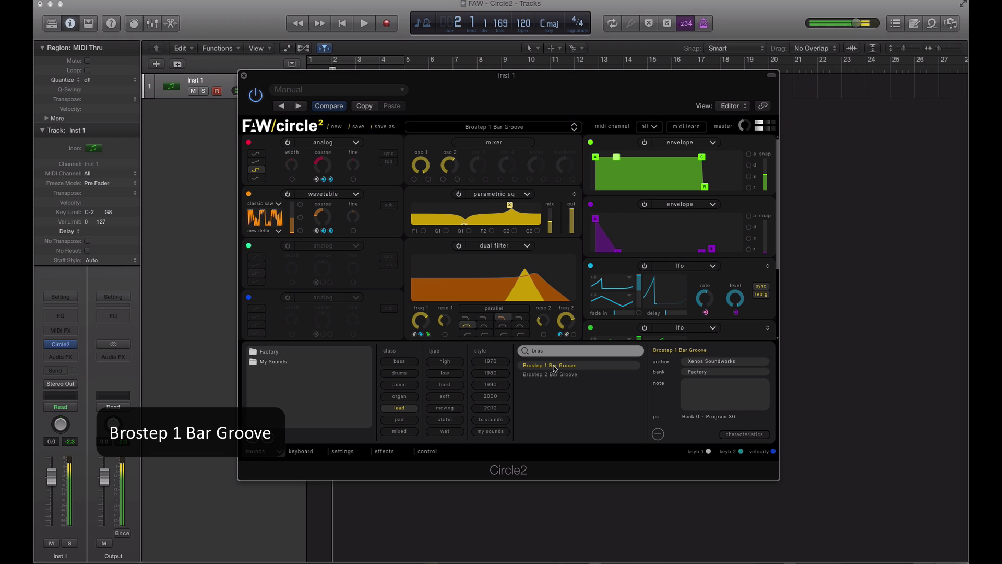
type("clas")
left_click(543, 375)
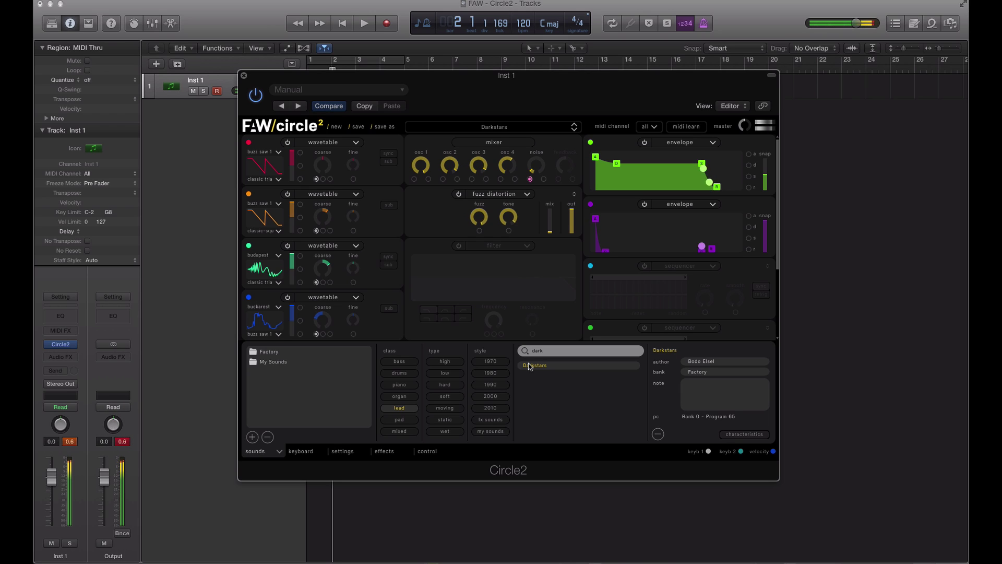
Replace the search text with "dc" and load the DCO Chord sound
key("BackSpace")
key("BackSpace")
key("BackSpace")
key("BackSpace")
type("dc")
left_click(542, 366)
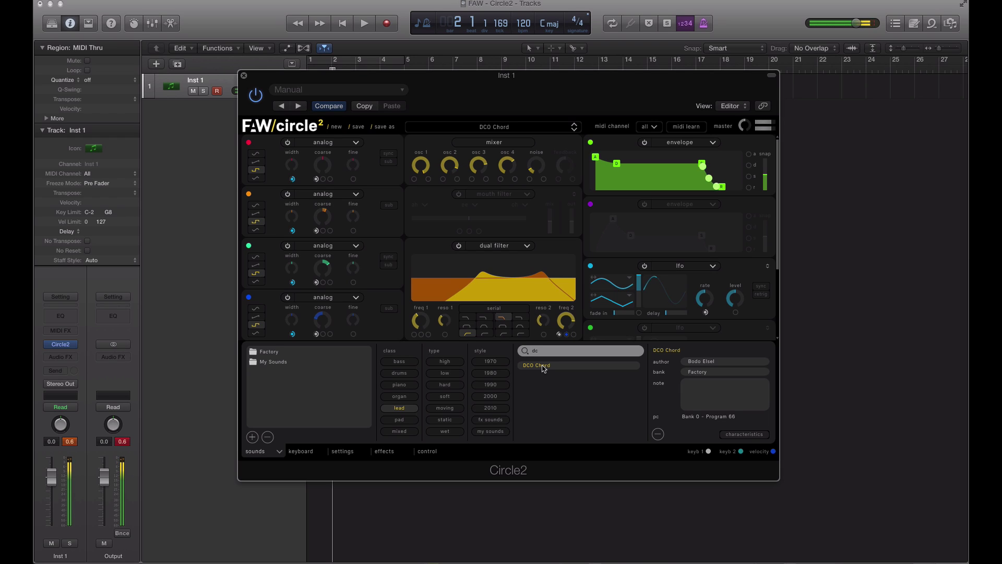
Search the lead sounds for "hard" and load Hard Rock Lead
key("BackSpace")
key("BackSpace")
type("hard")
left_click(543, 365)
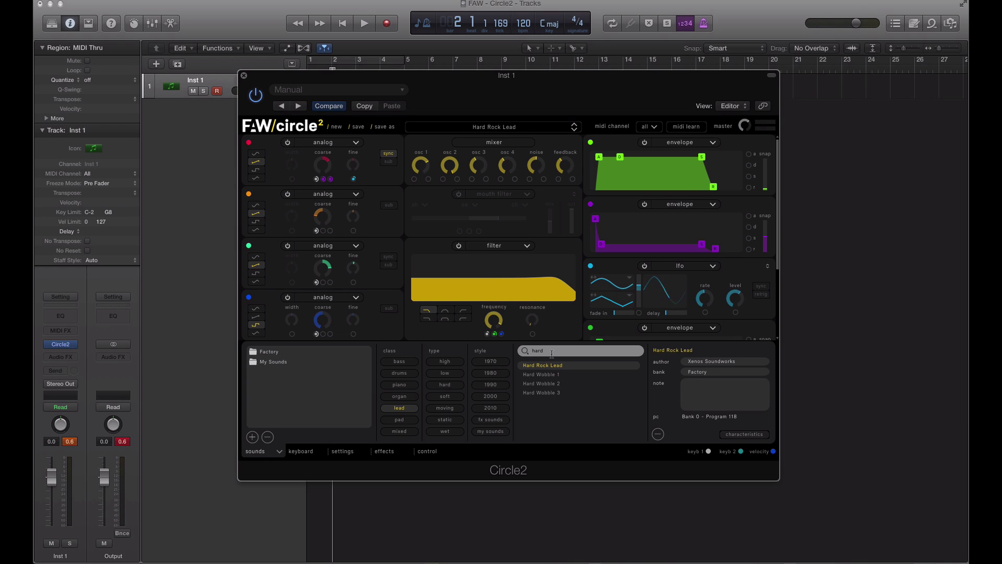
Change the sound search to "heav" and load Heavenly Seq
key("BackSpace")
key("BackSpace")
key("BackSpace")
type("e")
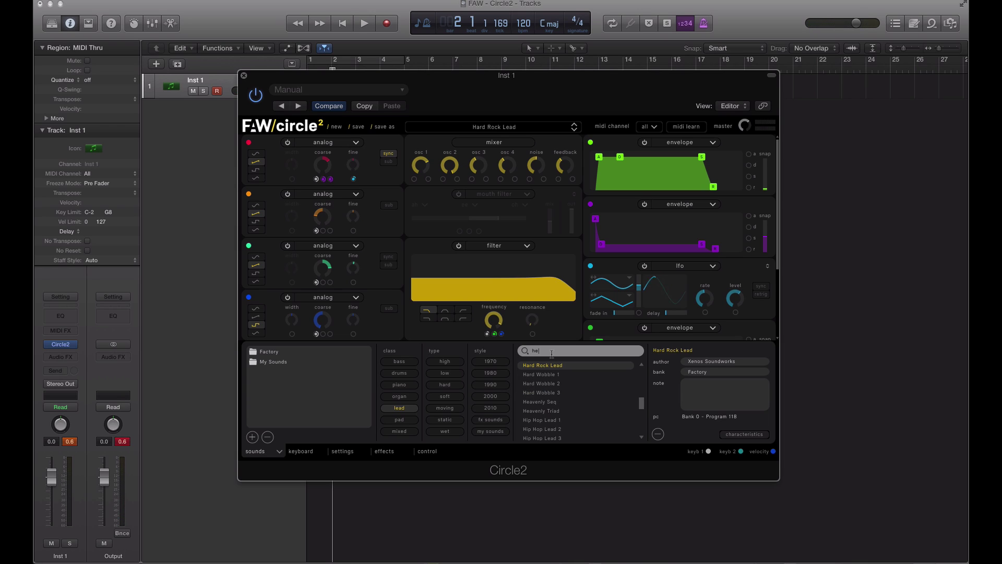
type("av")
left_click(551, 368)
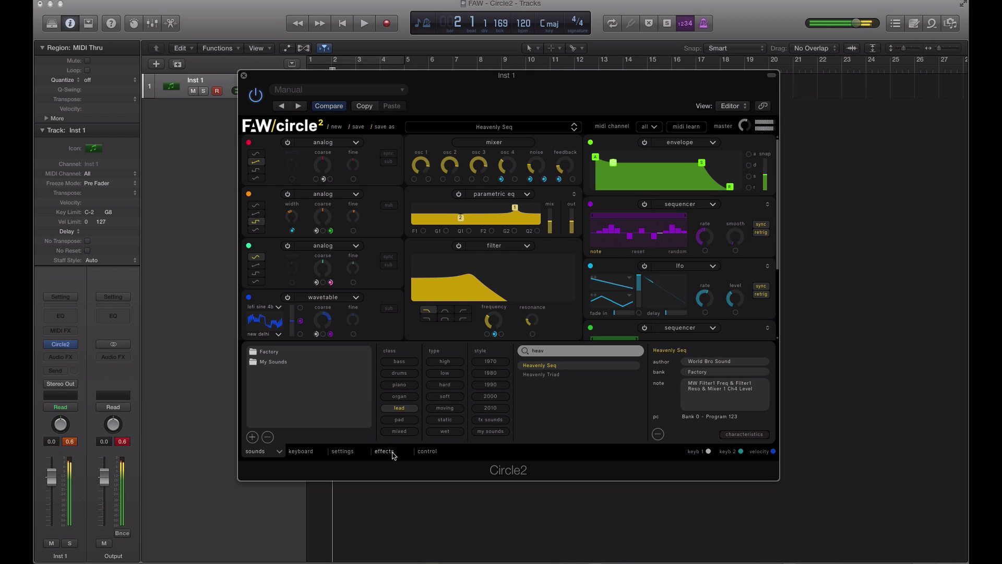
Show the effects page and compare Heavenly Seq with the echo and reverb switched off and back on, briefly running the transport
left_click(392, 453)
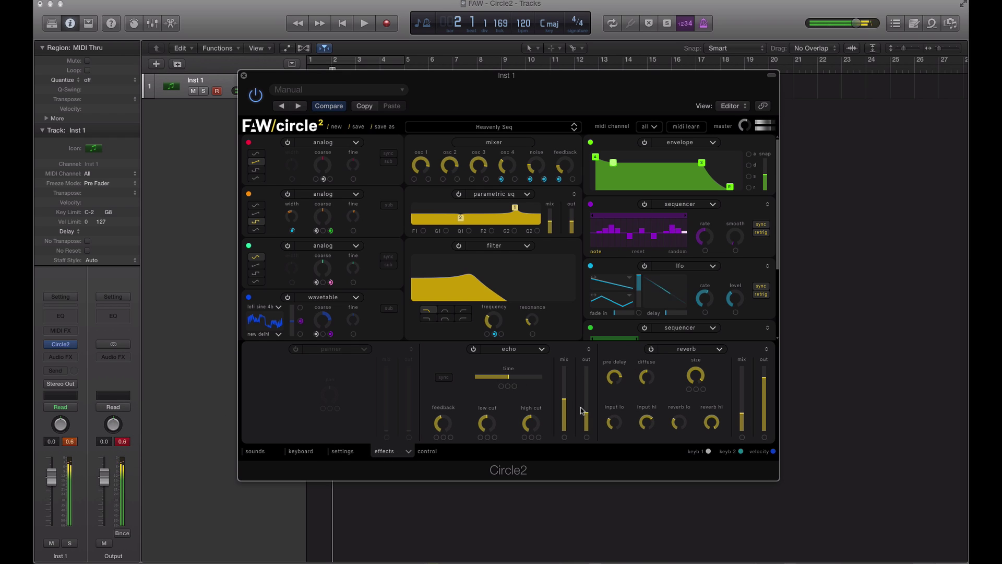
left_click(474, 349)
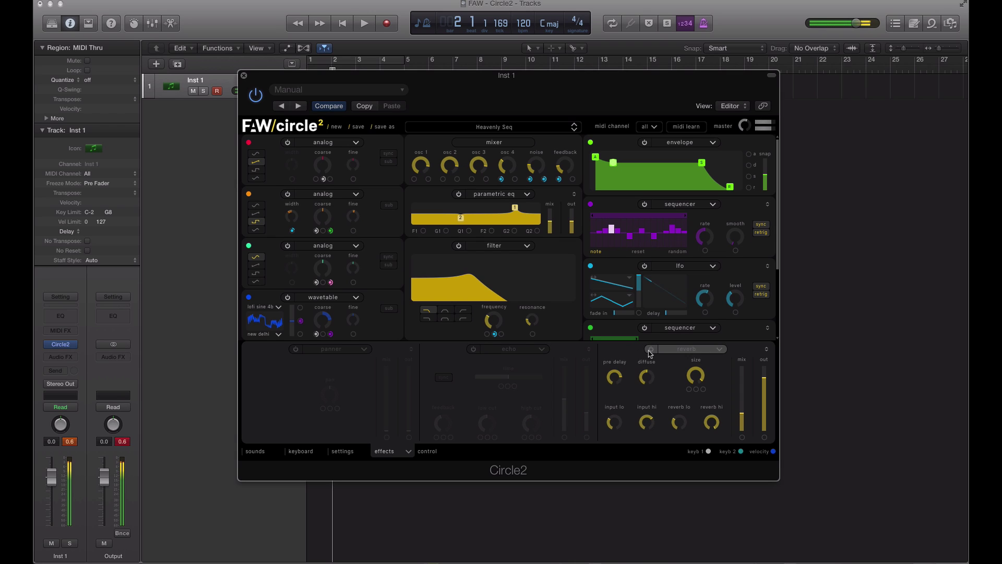
left_click(650, 349)
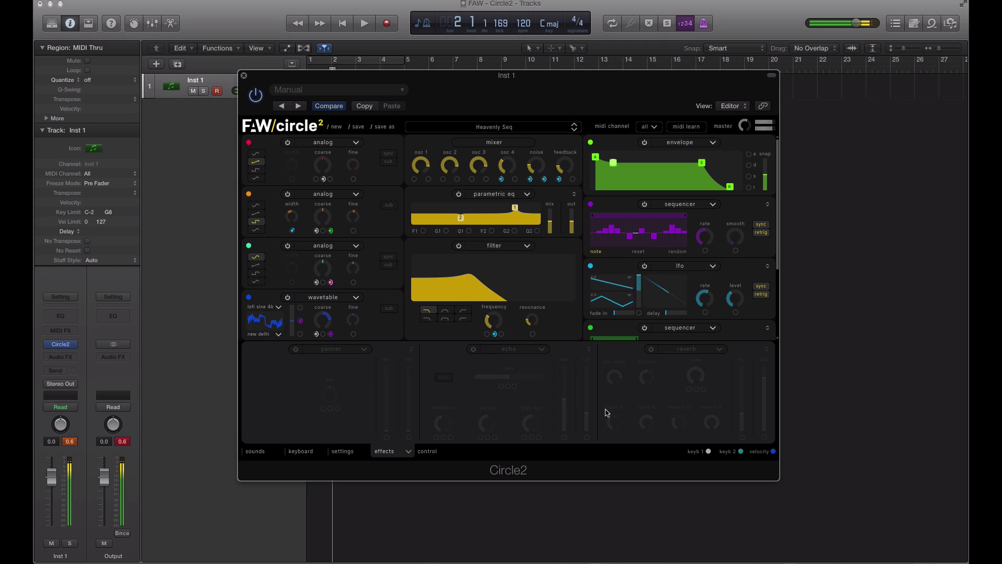
left_click(650, 350)
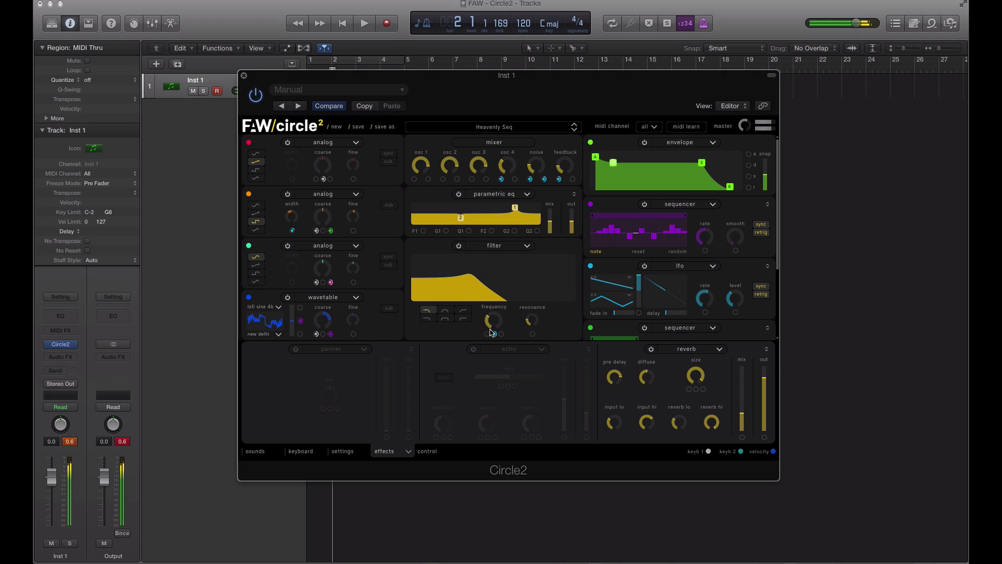
left_click(472, 349)
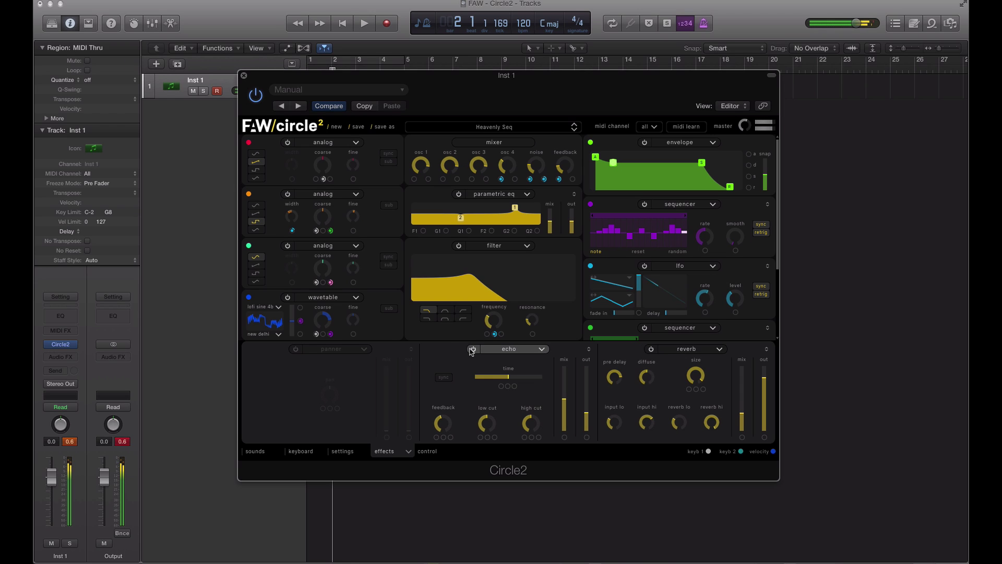
key("space")
key("space")
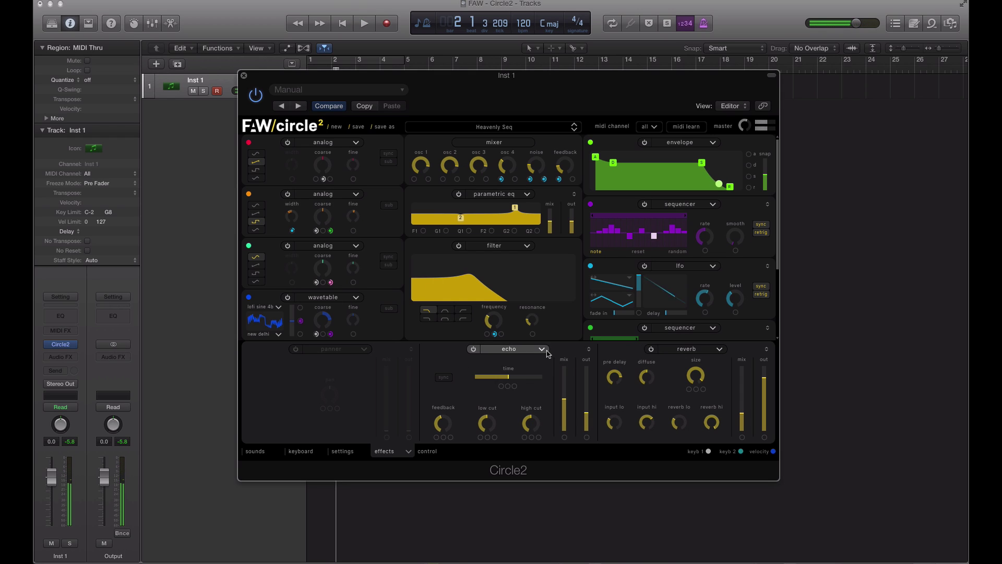
Look through the echo slot's effect types and presets, and load the doubler preset for the echo
left_click(542, 349)
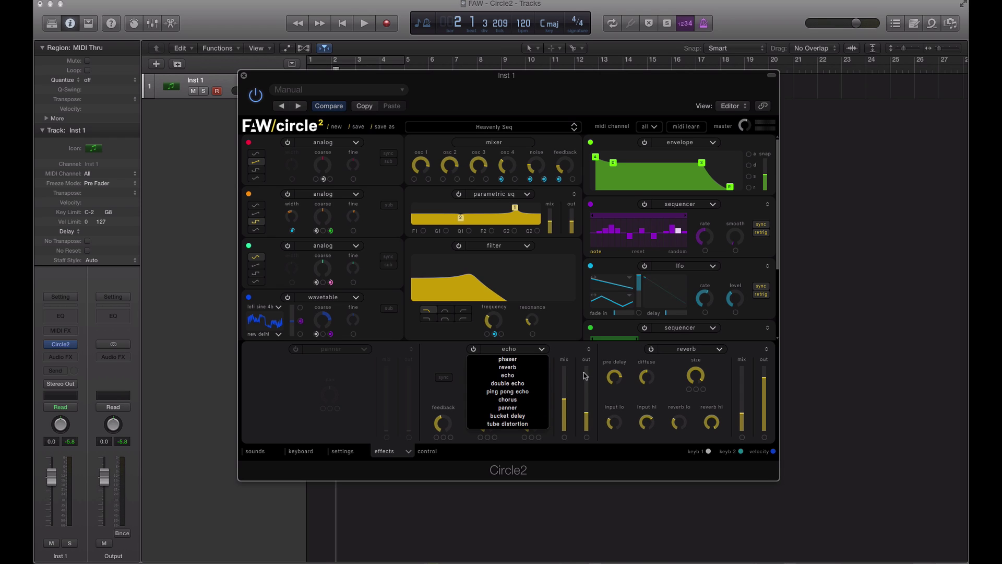
left_click(576, 353)
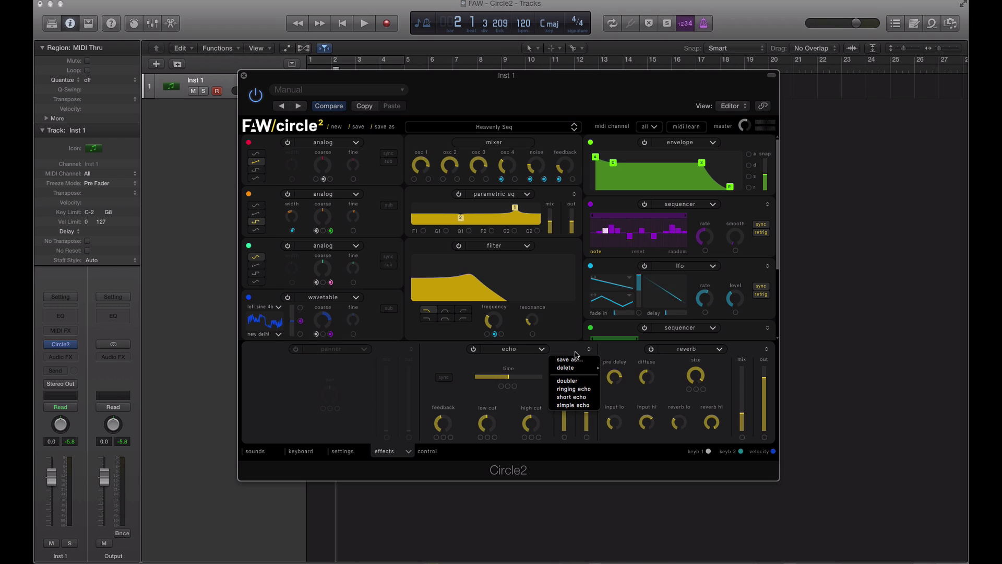
left_click(589, 350)
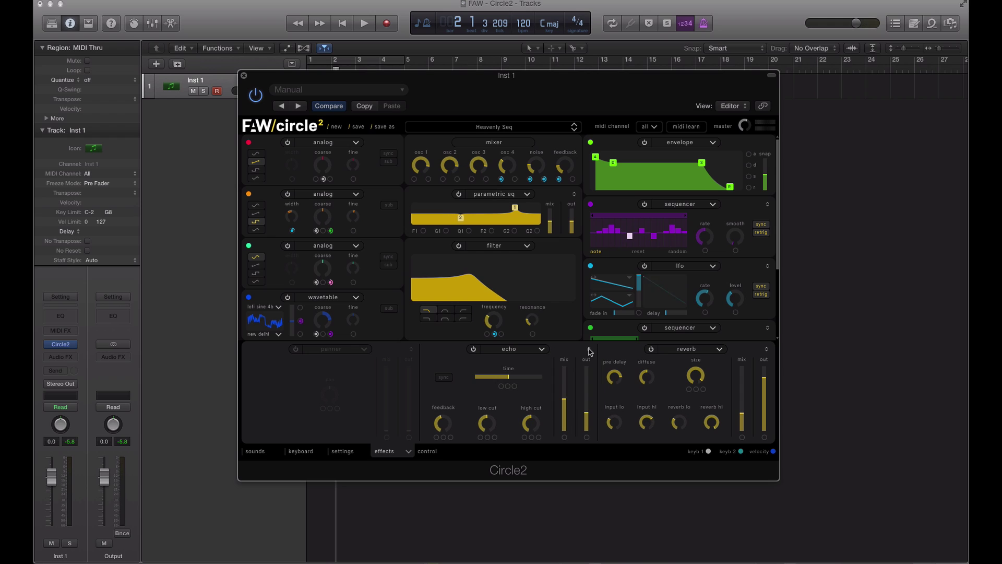
left_click(589, 351)
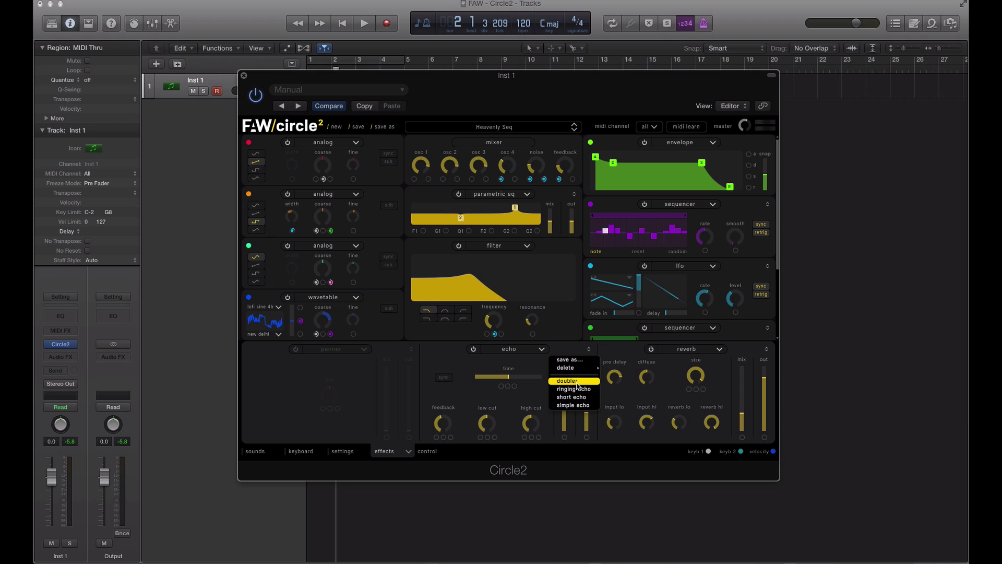
left_click(567, 380)
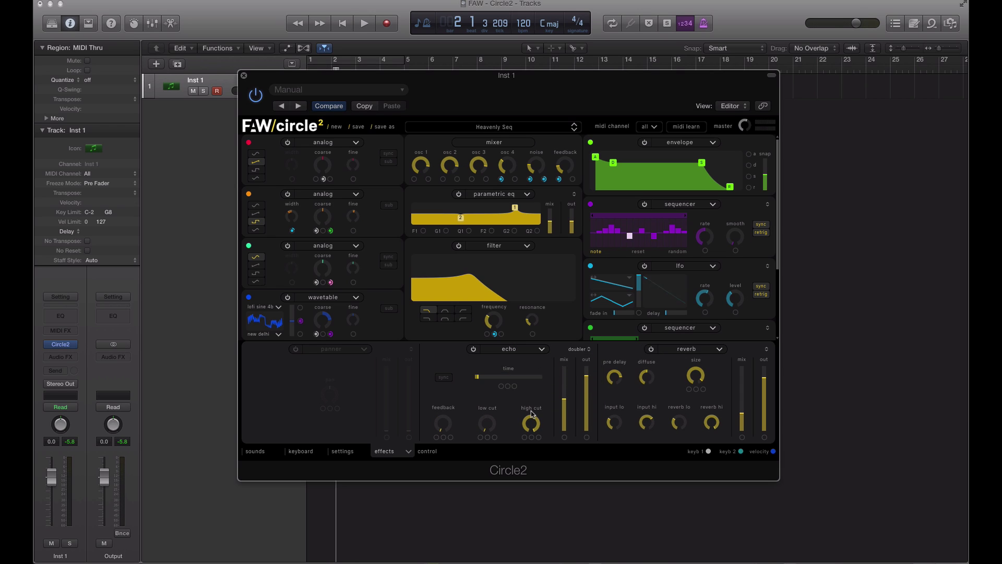
left_click(587, 350)
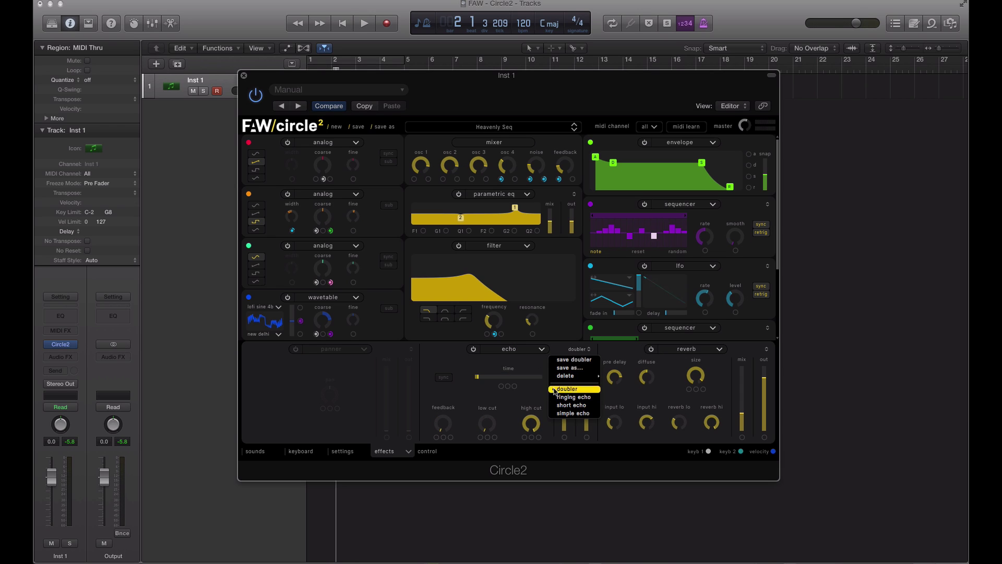
left_click(532, 365)
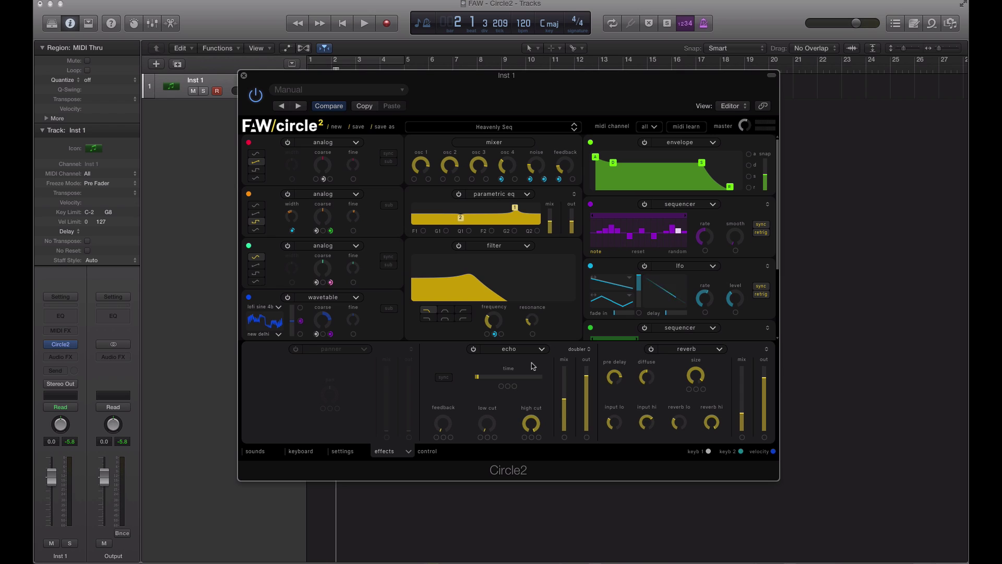
Return to the sound browser, filter to the pad class, clear the search text, and audition pad sounds including Kopfkino
left_click(257, 452)
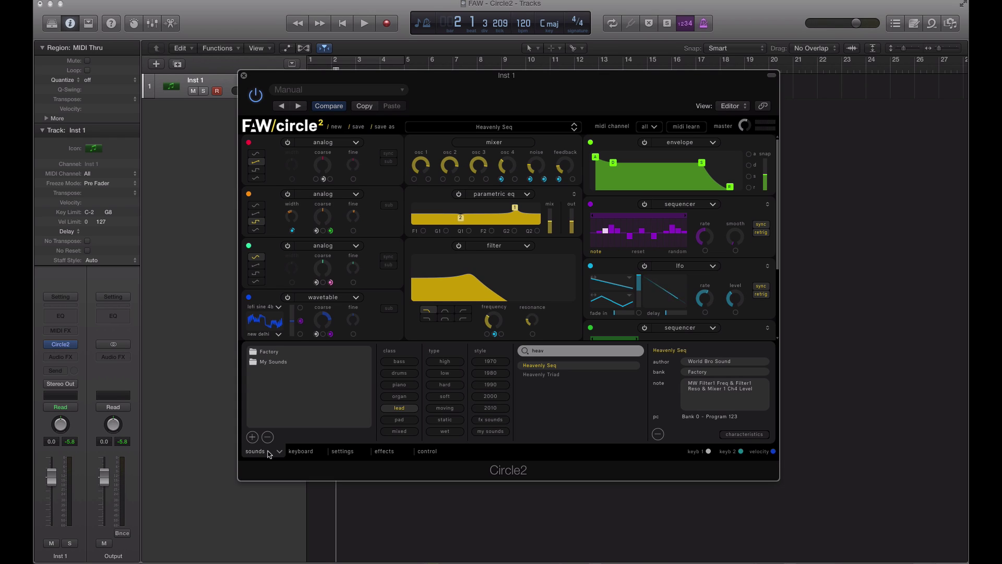
left_click(402, 418)
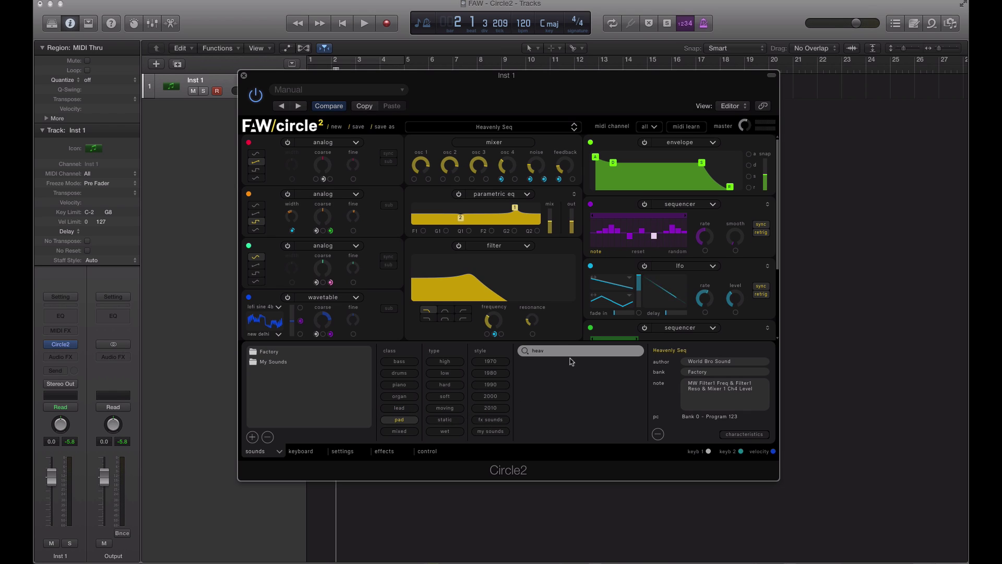
left_click(559, 351)
key("BackSpace")
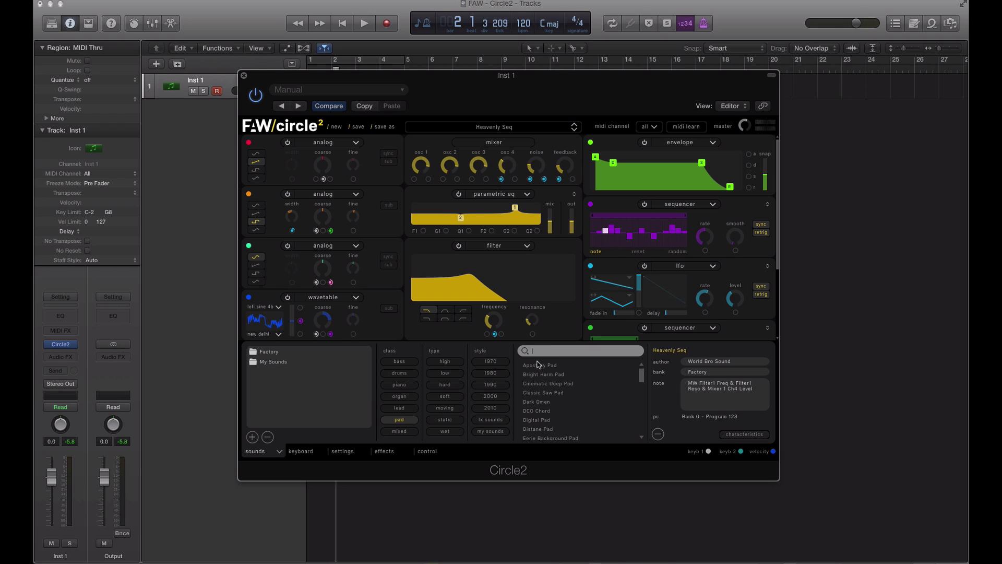
left_click(551, 365)
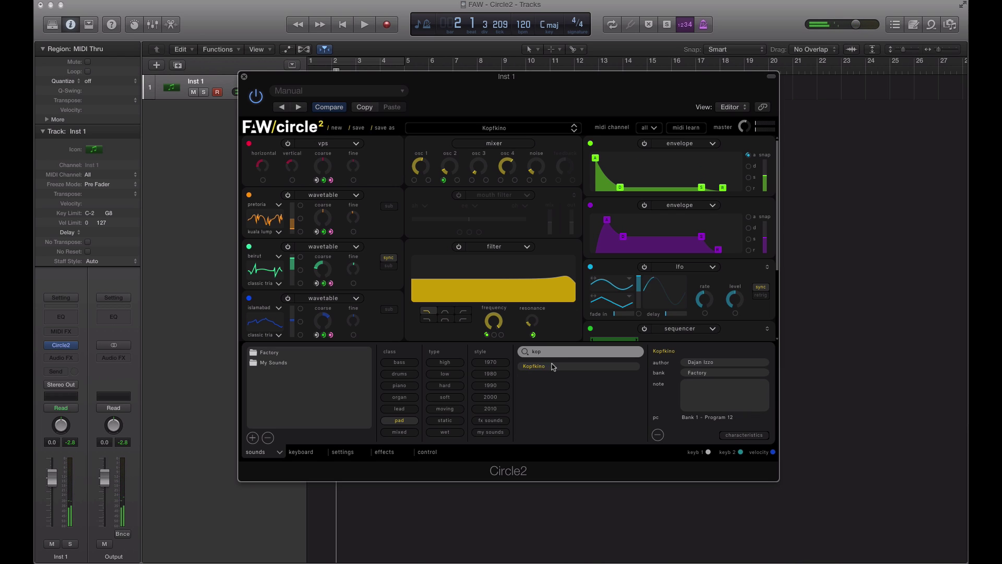
left_click(547, 375)
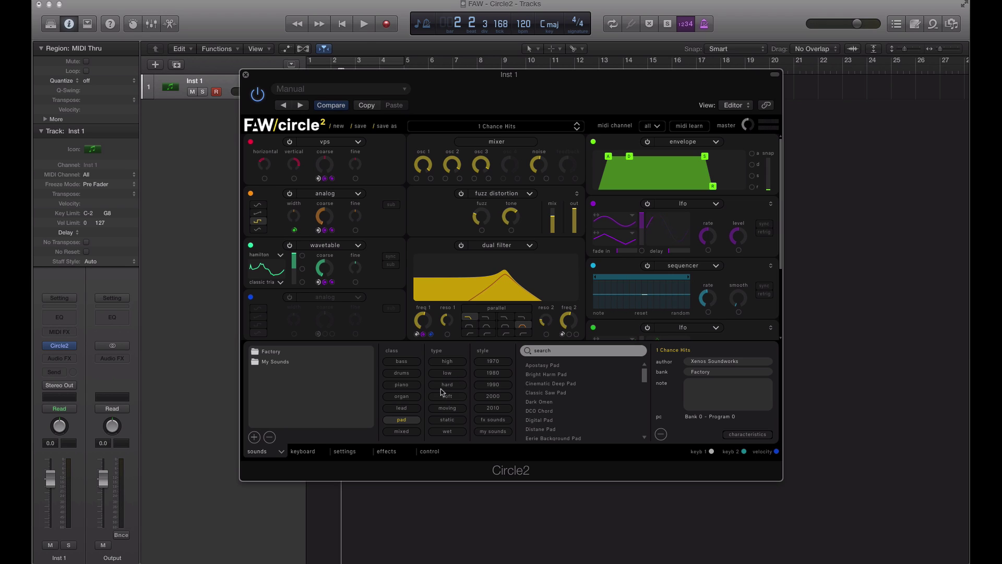
Replace the pad class filter with the fx sounds style and load SirenRiser from the list
left_click(402, 421)
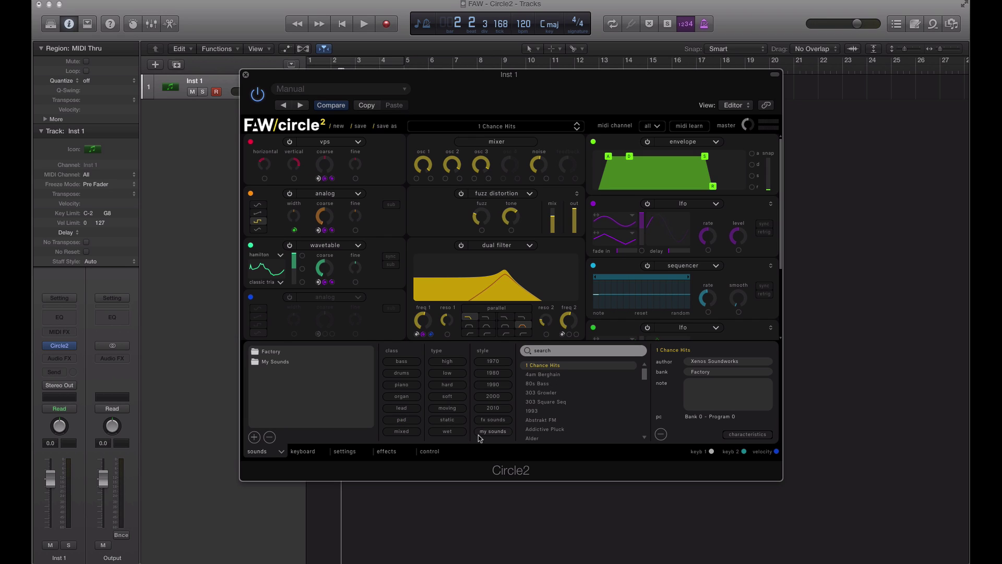
left_click(491, 420)
scroll(559, 384, "down", 10)
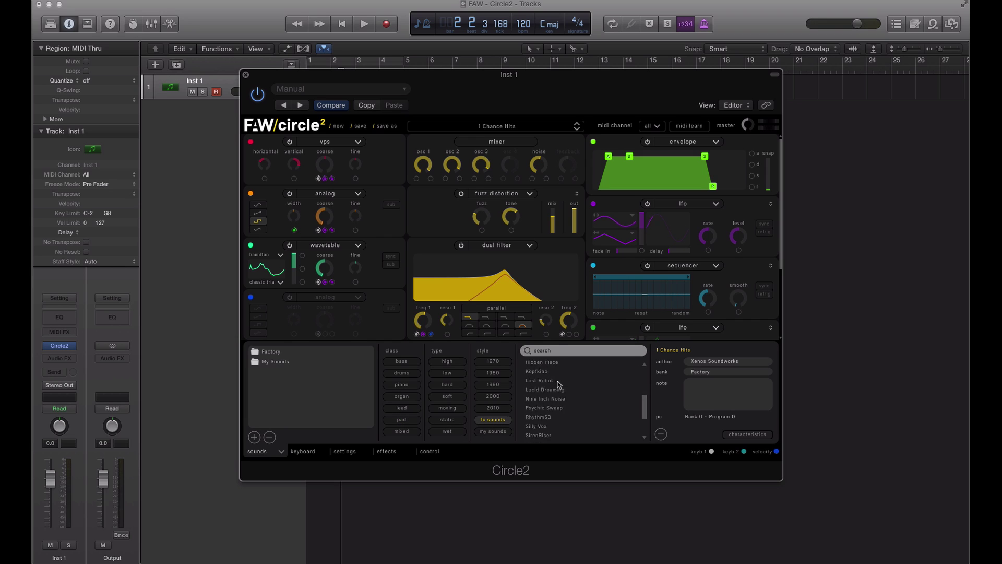
scroll(559, 402, "up", 1)
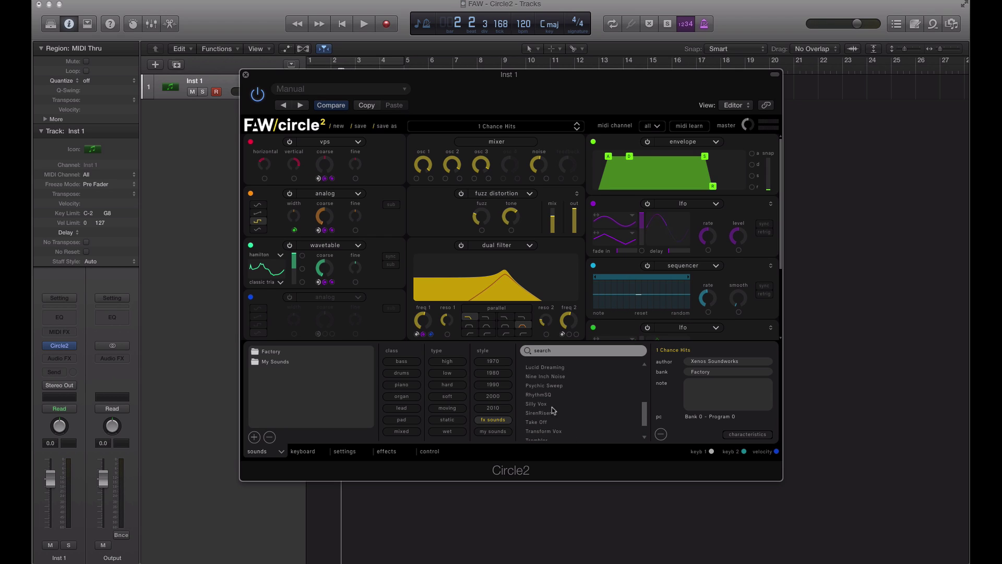
left_click(551, 413)
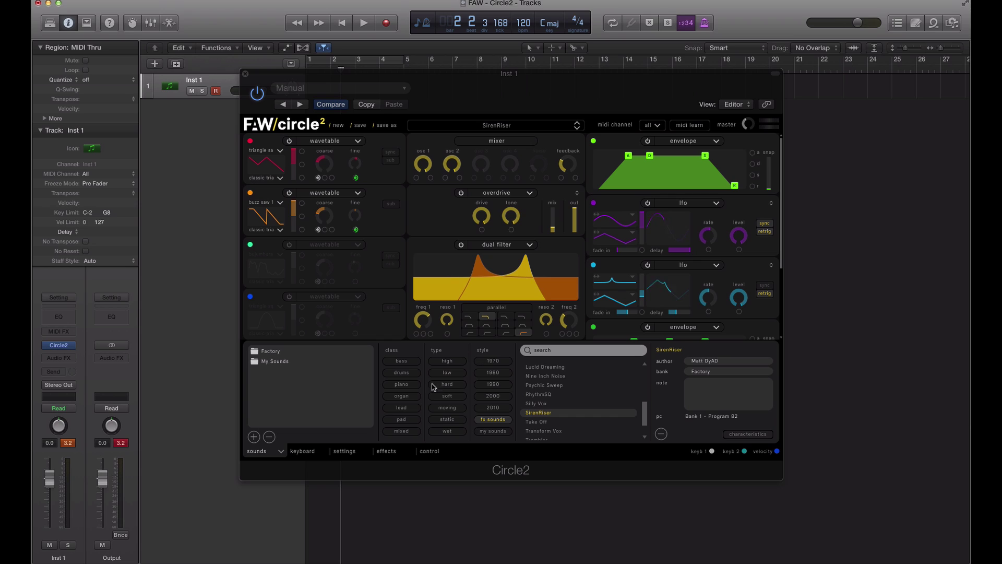
Filter the sounds to the lead class, remove the fx sounds style filter, and load 1 Chance Hits
left_click(402, 407)
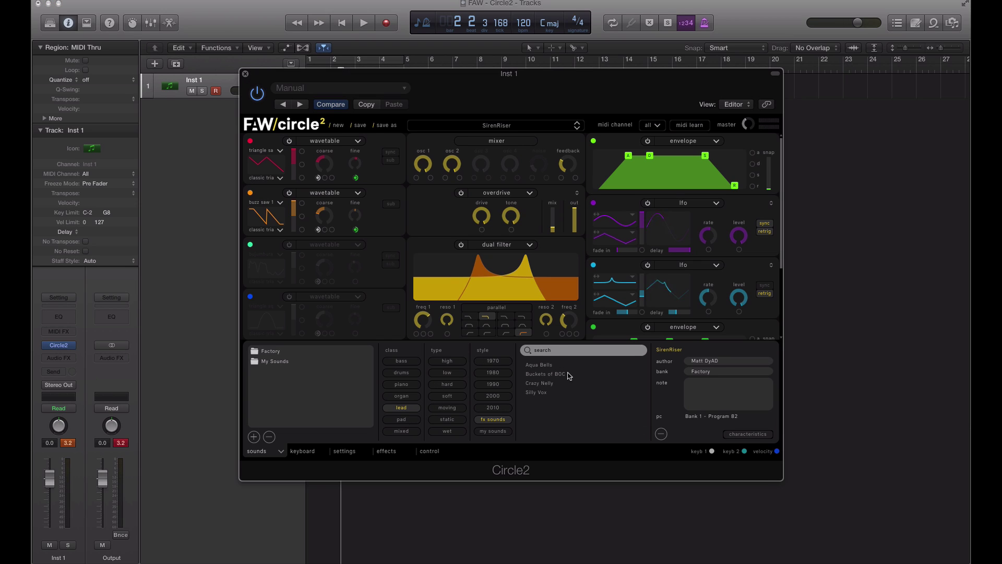
left_click(496, 420)
left_click(549, 366)
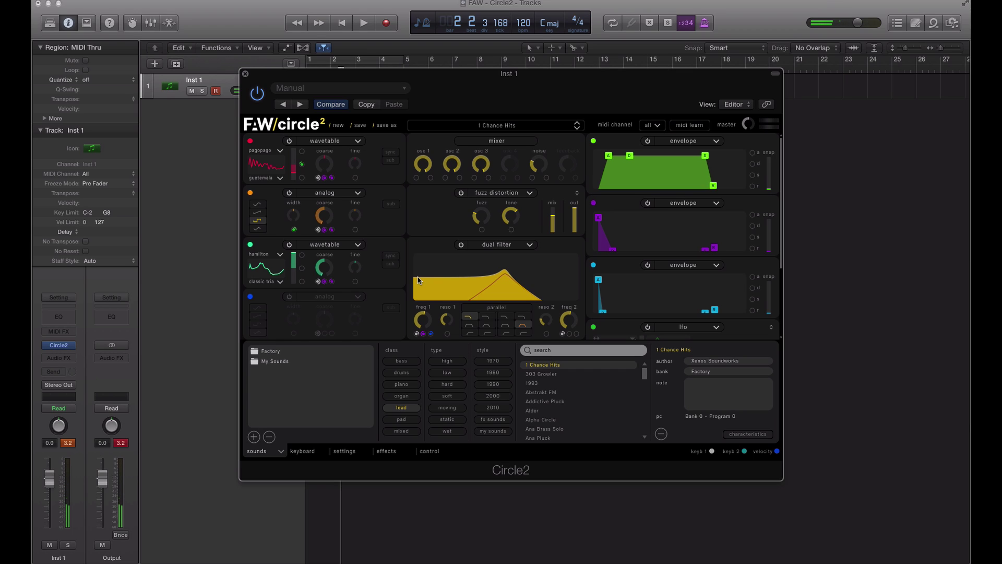
Change the first oscillator of 1 Chance Hits from wavetable to the vps oscillator type
left_click(355, 142)
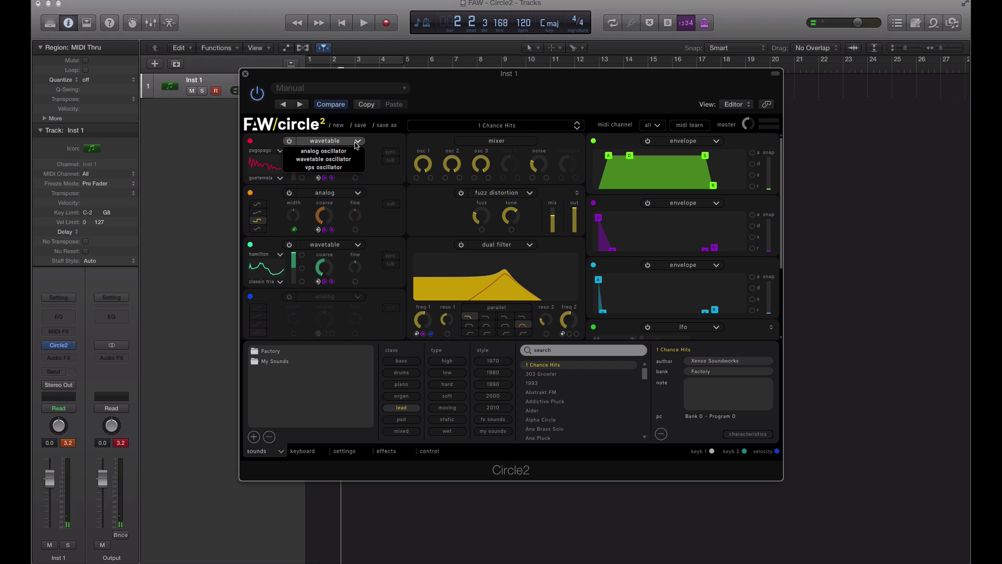
left_click(334, 168)
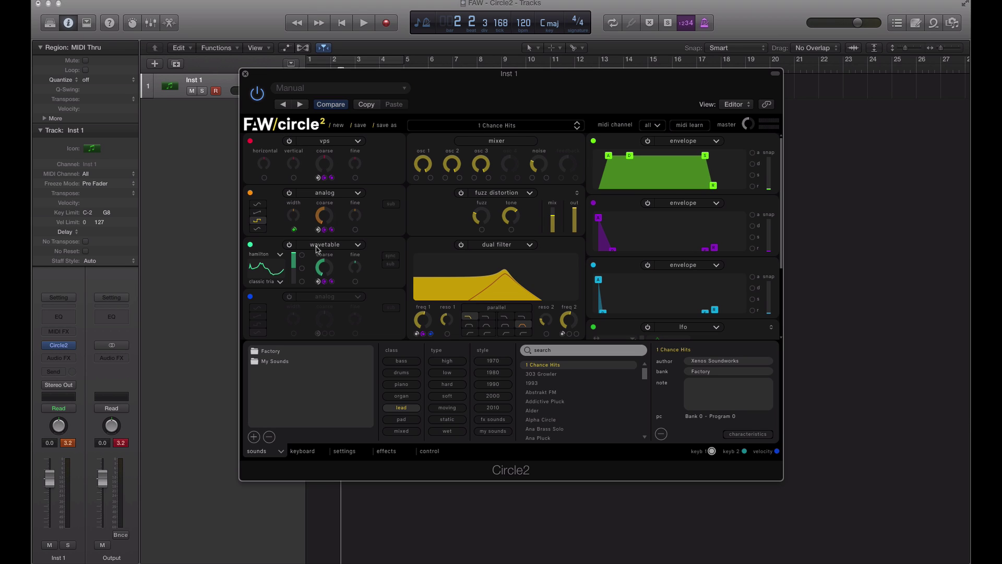
scroll(321, 242, "down", 1)
scroll(322, 242, "up", 1)
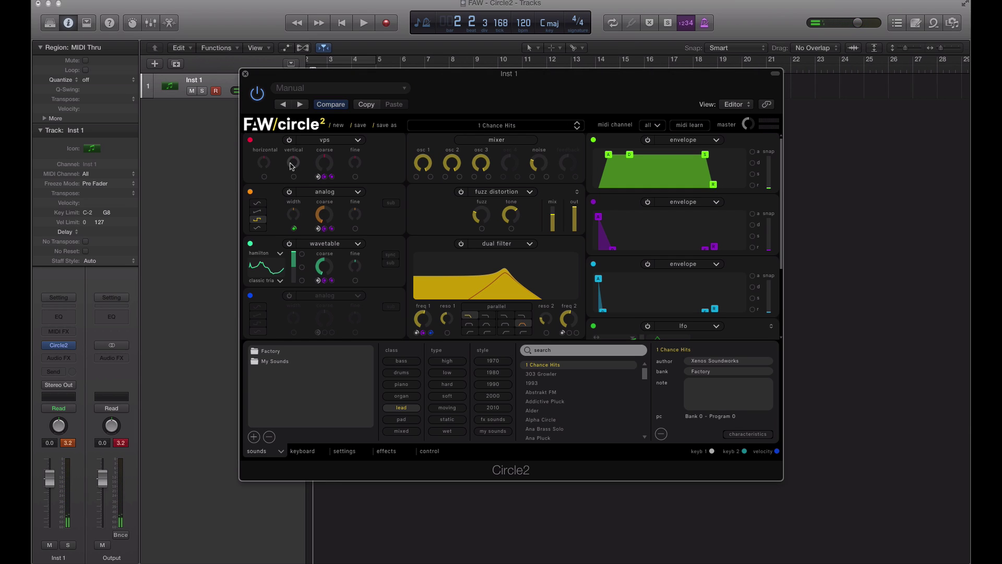
Raise the vps oscillator's vertical amount and compare the sound with that oscillator switched off and back on
left_click_drag(292, 167, 267, 125)
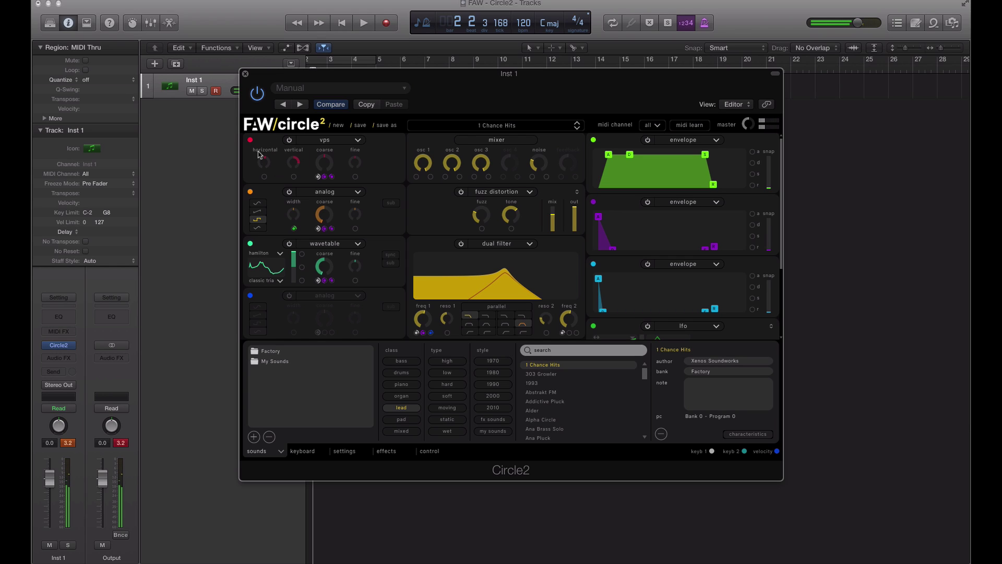
left_click(288, 145)
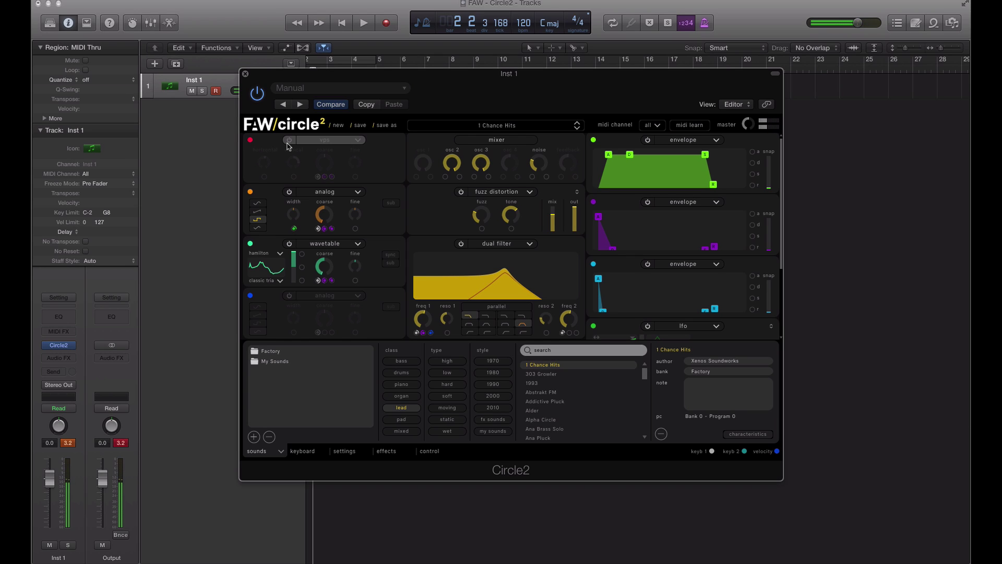
left_click(287, 145)
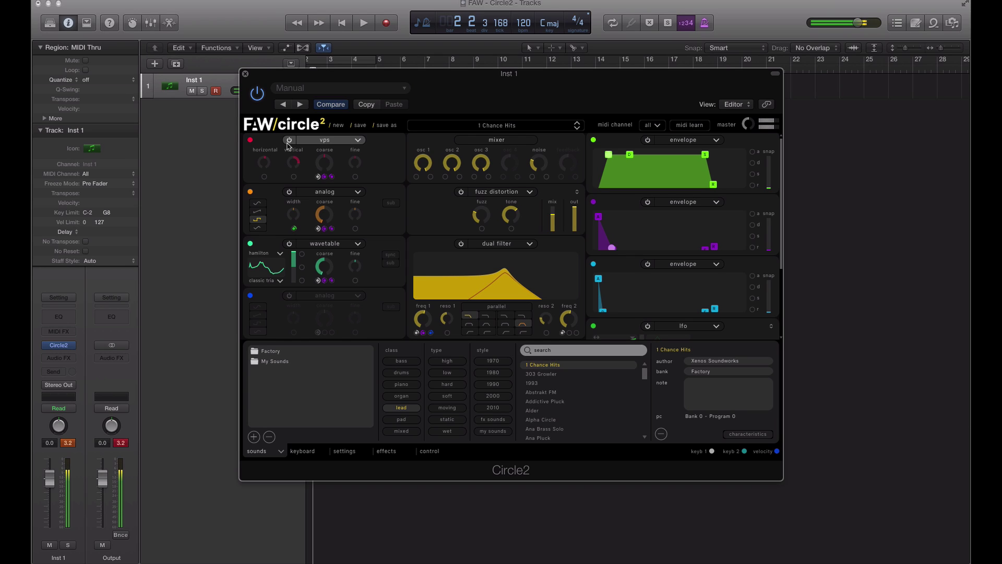